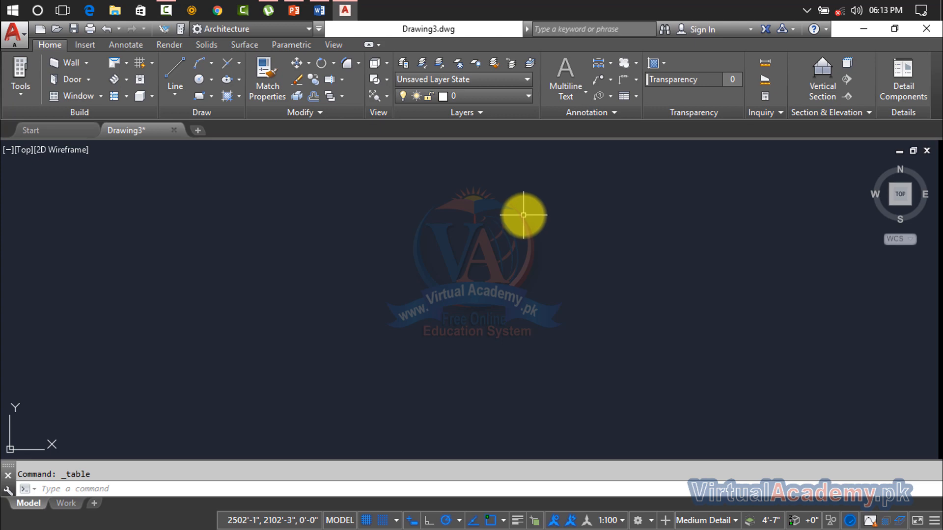
left_click(635, 97)
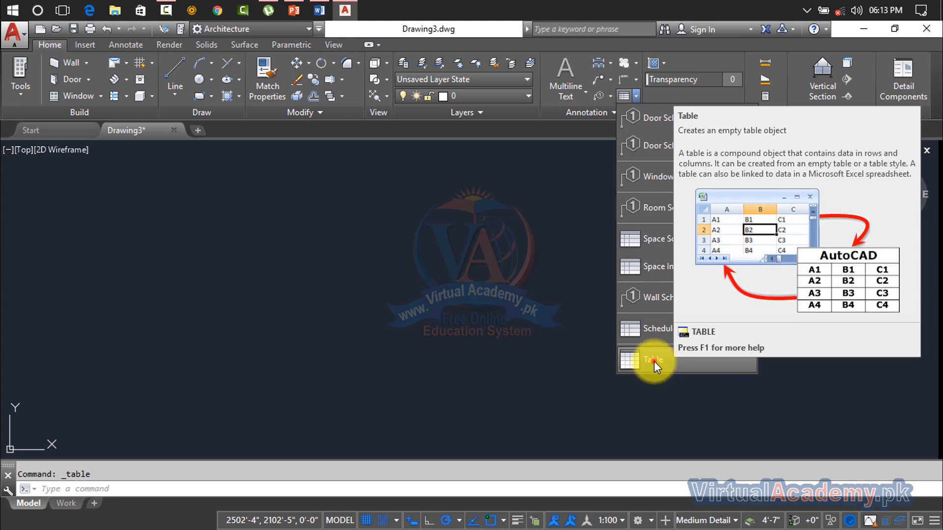
left_click(654, 362)
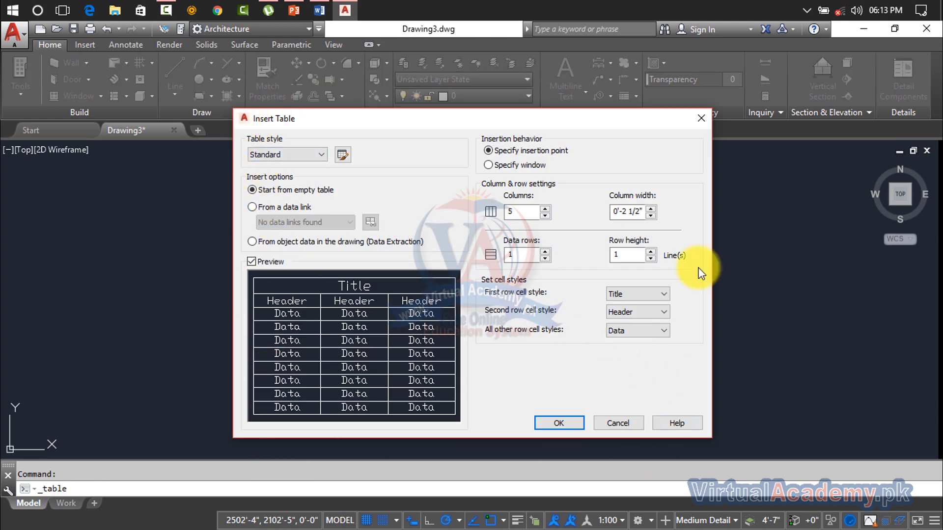
left_click(701, 118)
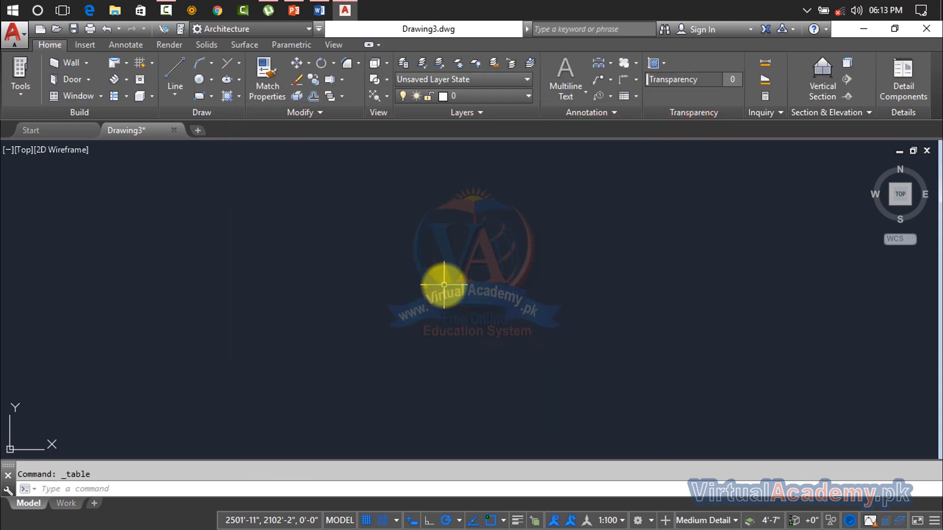
Start a table insertion and create a new table style based on Standard, named with the person's first name.
type("tb")
key("Return")
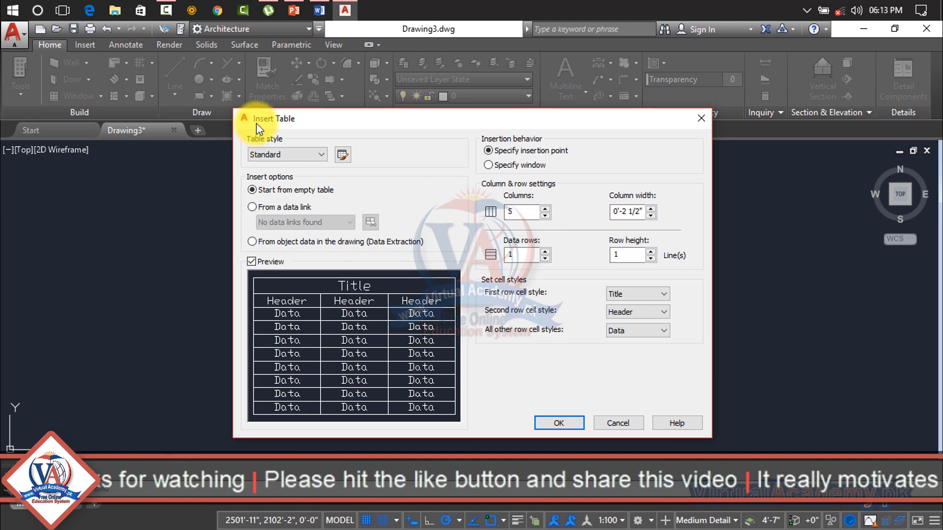
left_click(270, 154)
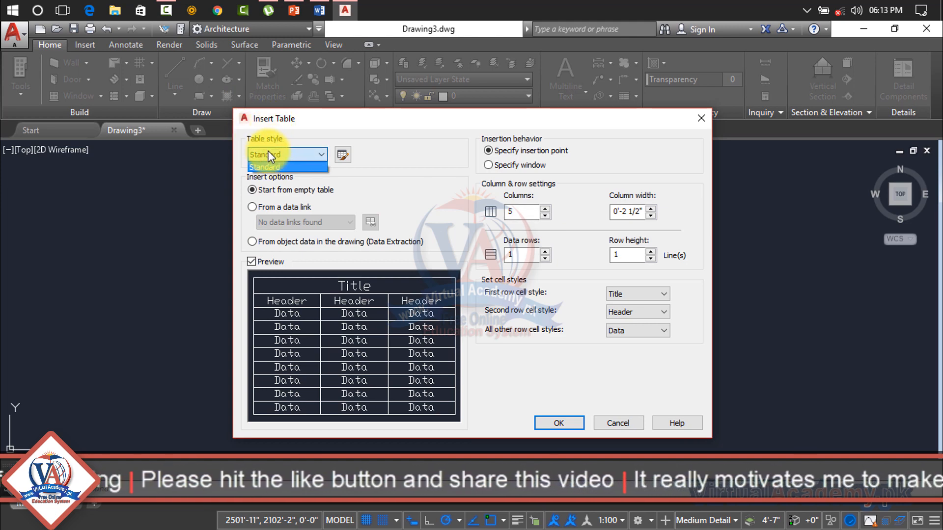
left_click(310, 155)
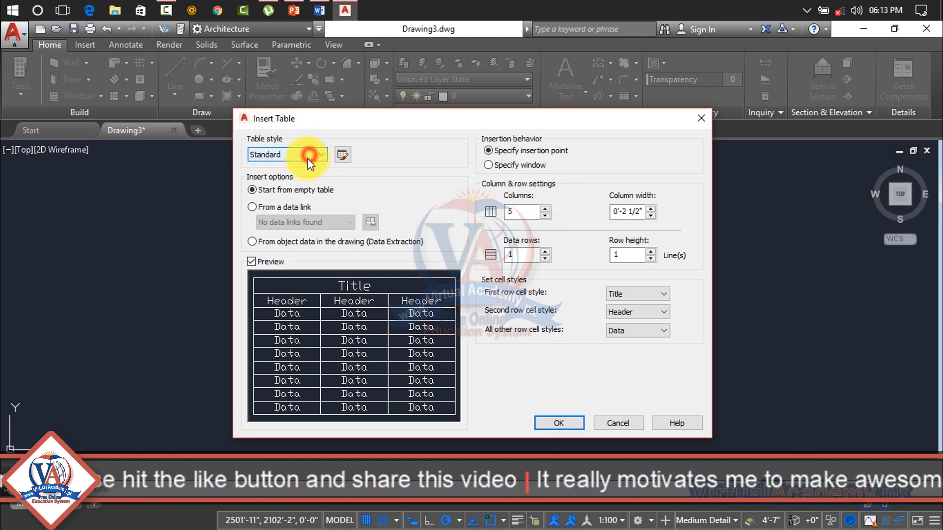
left_click(342, 155)
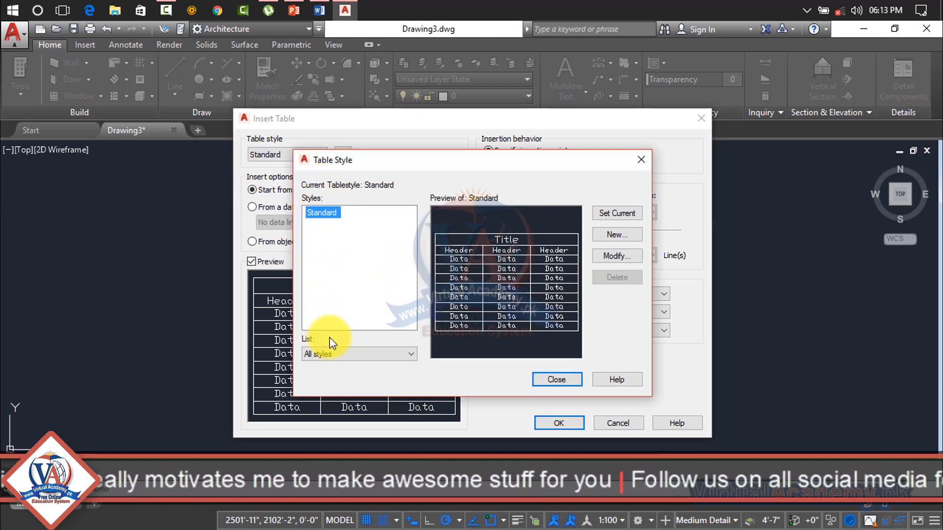
left_click(614, 235)
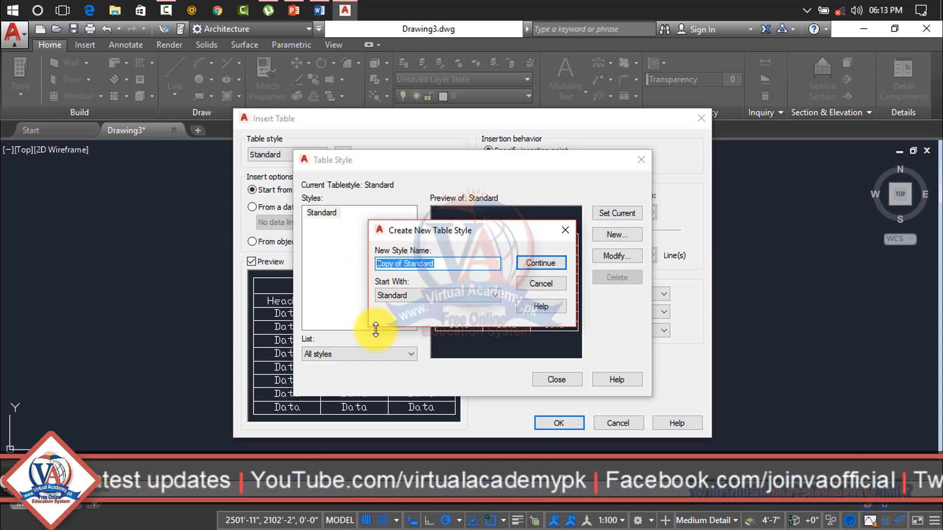
type("Taimur")
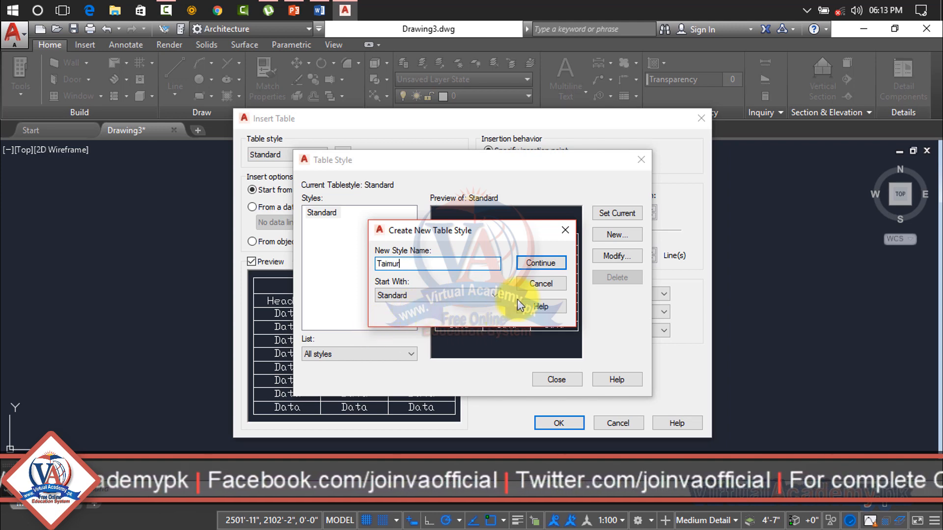
left_click(552, 264)
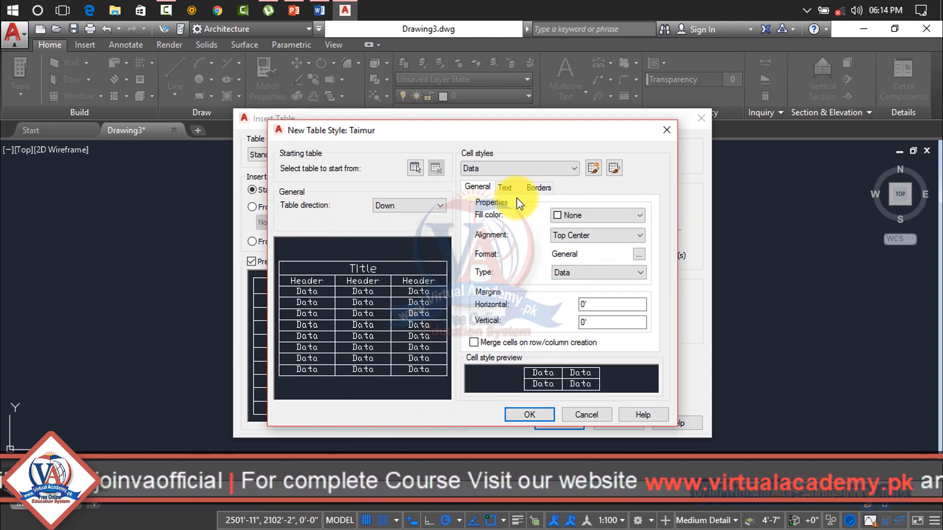
Try yellow and then ByLayer as the fill color of the Data cells in the new table style.
left_click(599, 216)
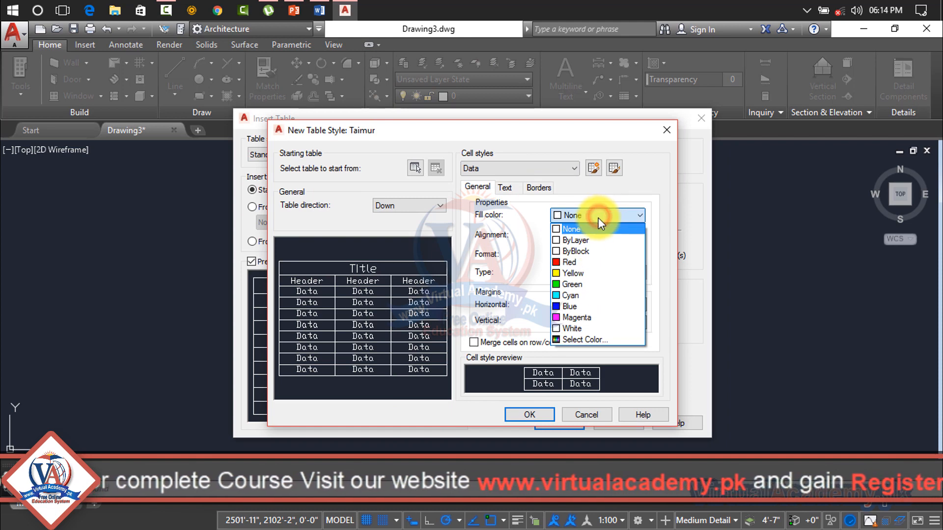
left_click(569, 274)
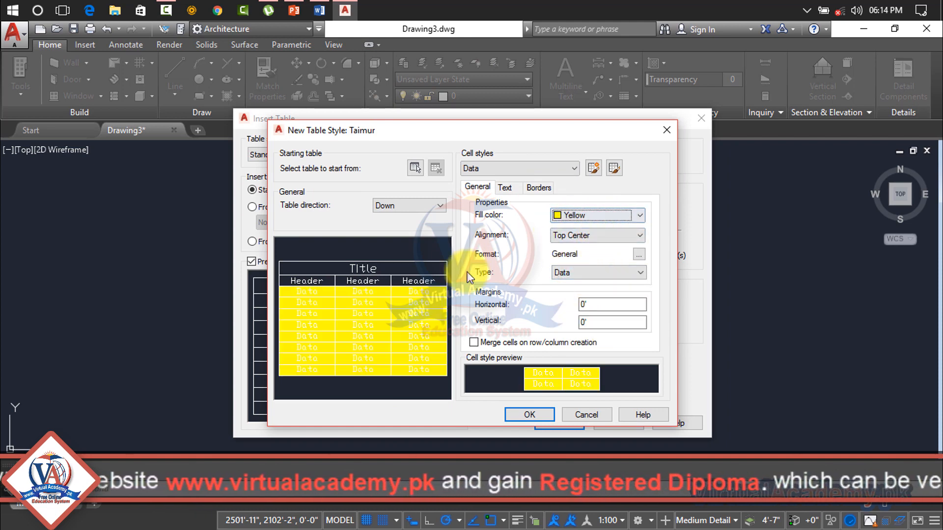
left_click(605, 215)
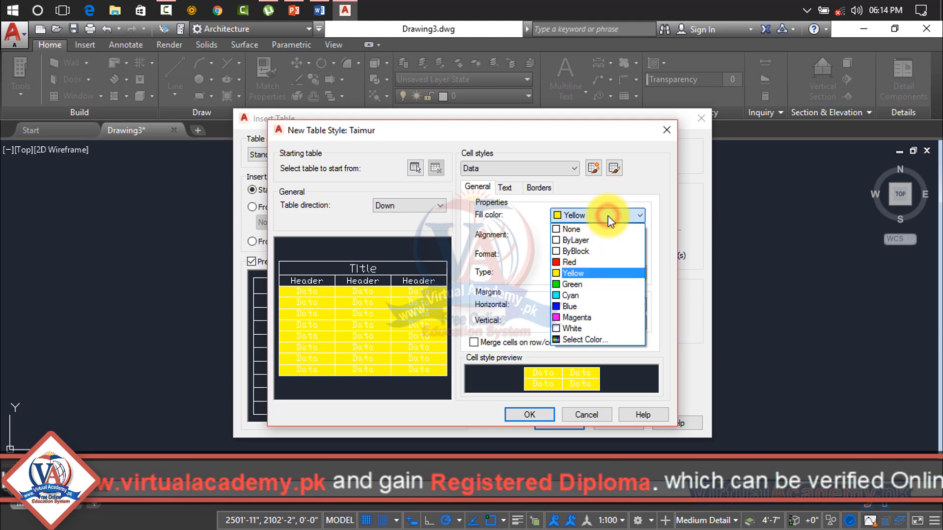
left_click(566, 244)
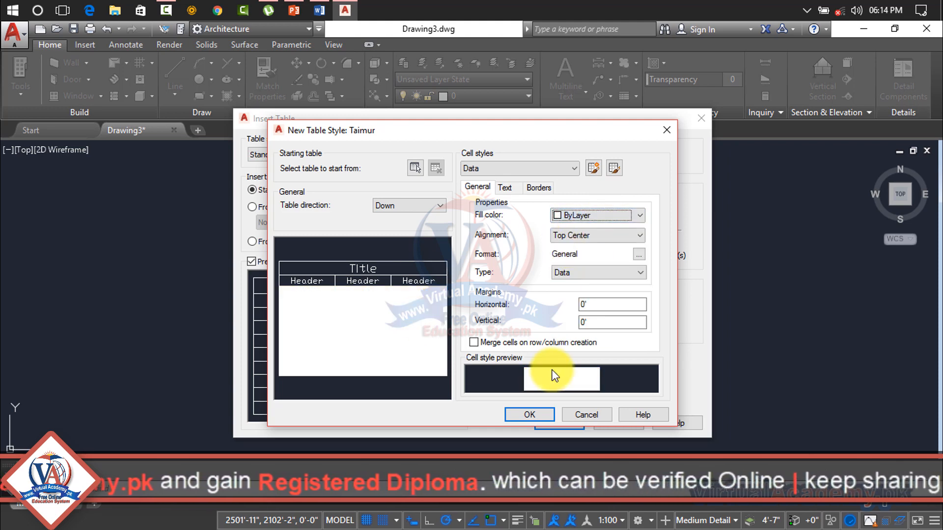
Examine the alignment choices and the cell format data types available for the Data cells.
left_click(580, 236)
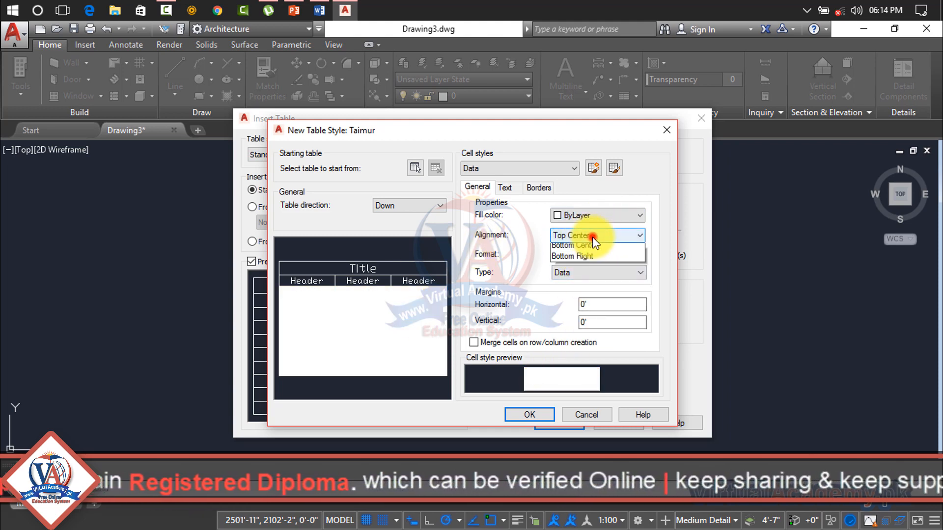
left_click(590, 262)
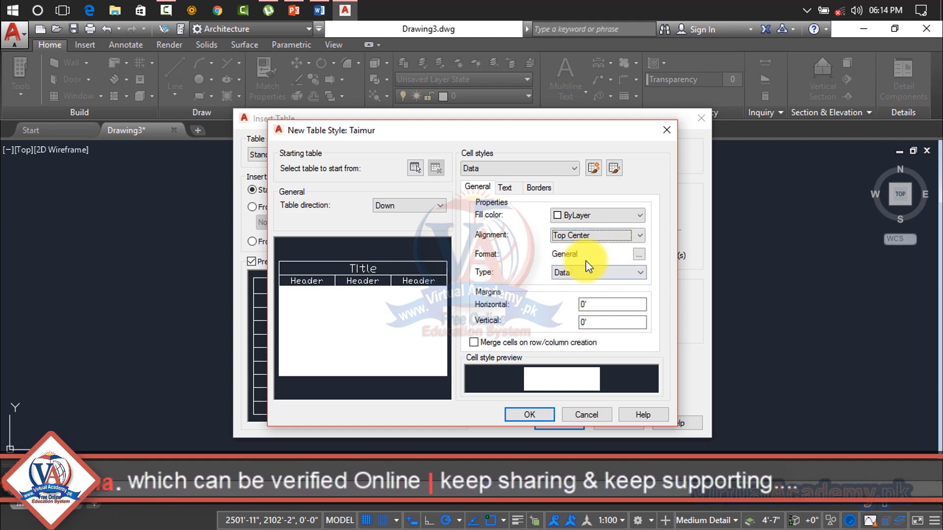
left_click(638, 254)
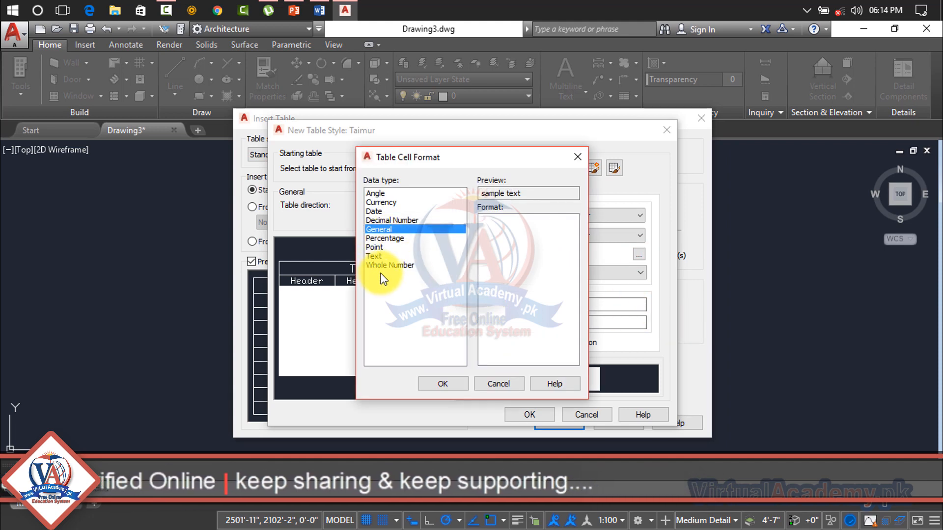
left_click(577, 157)
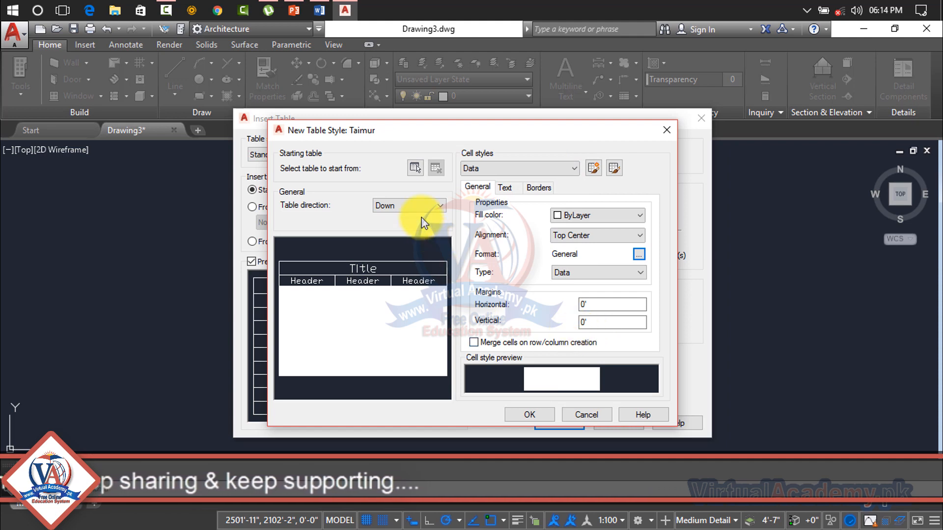
Compare the general properties and preview of the Header cell style with those of the Data cell style.
left_click(540, 170)
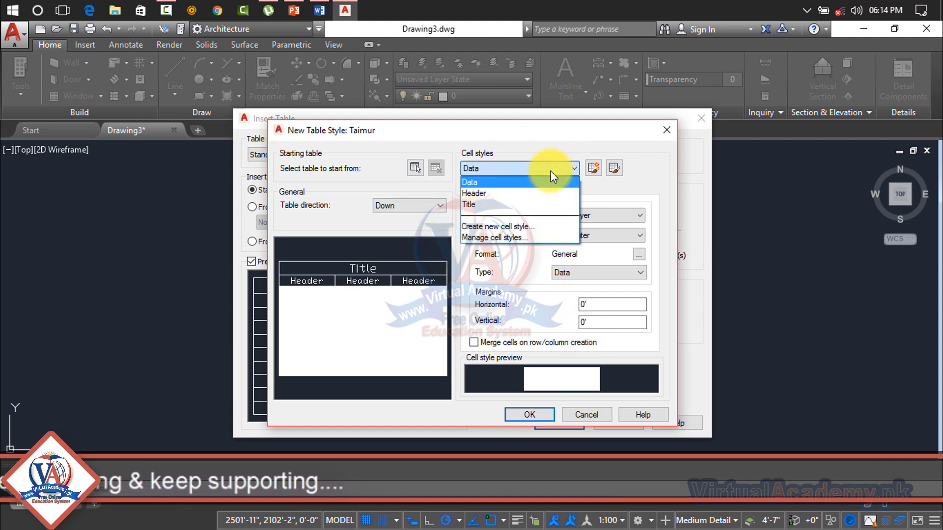
left_click(535, 196)
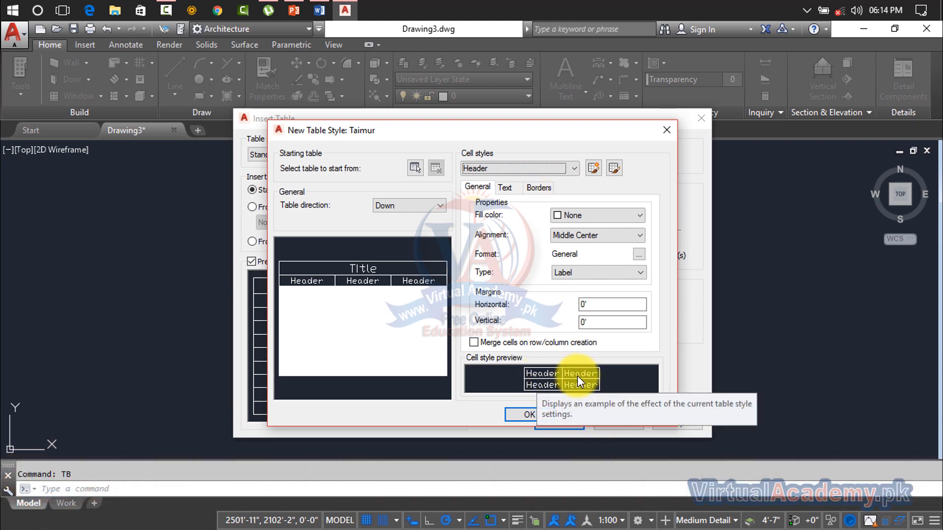
left_click(508, 170)
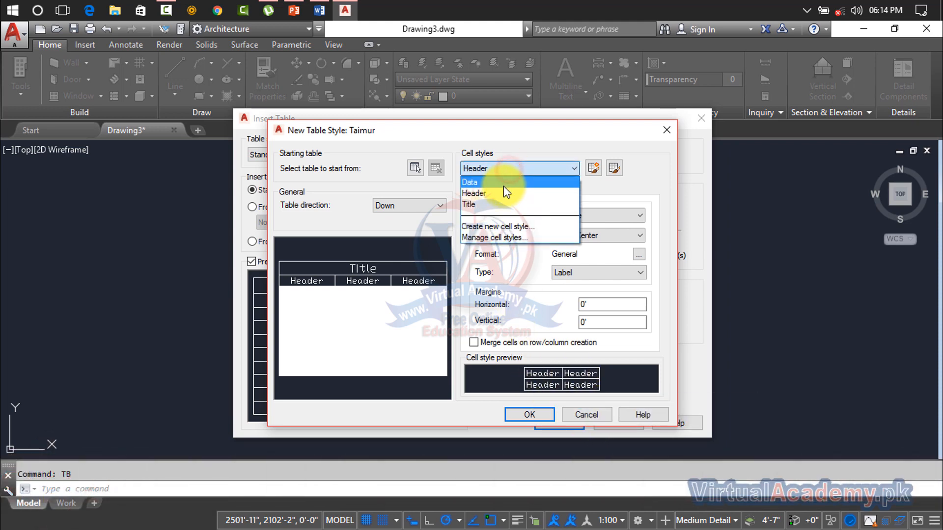
left_click(502, 183)
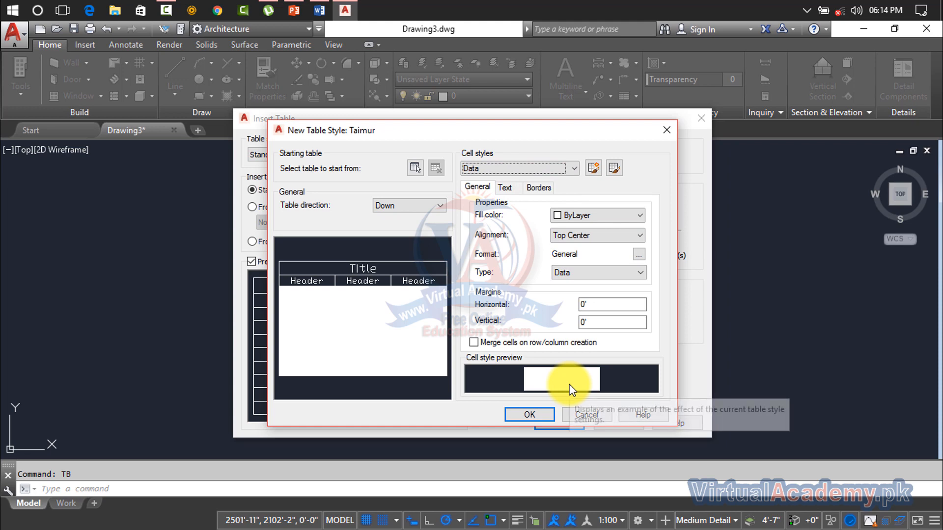
Examine the options for creating and managing cell styles, previewing the existing cell styles without changing them.
left_click(592, 168)
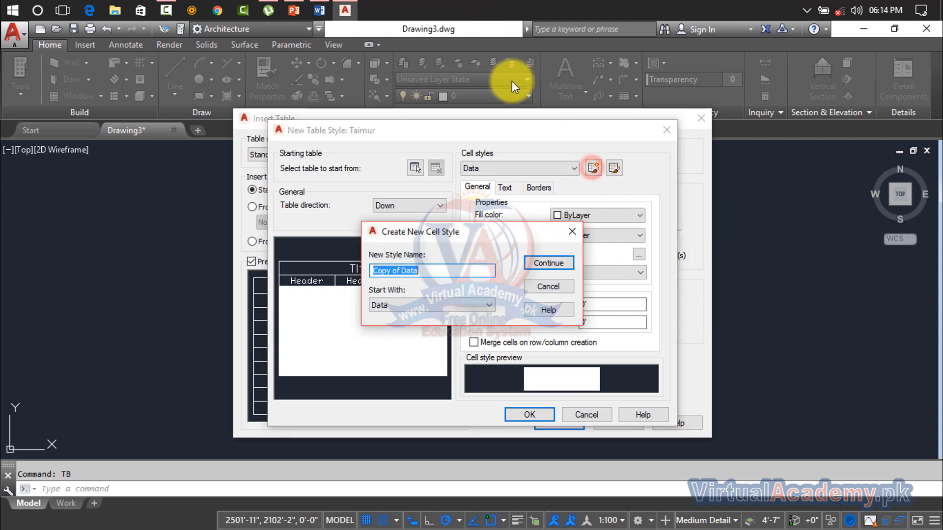
key("Escape")
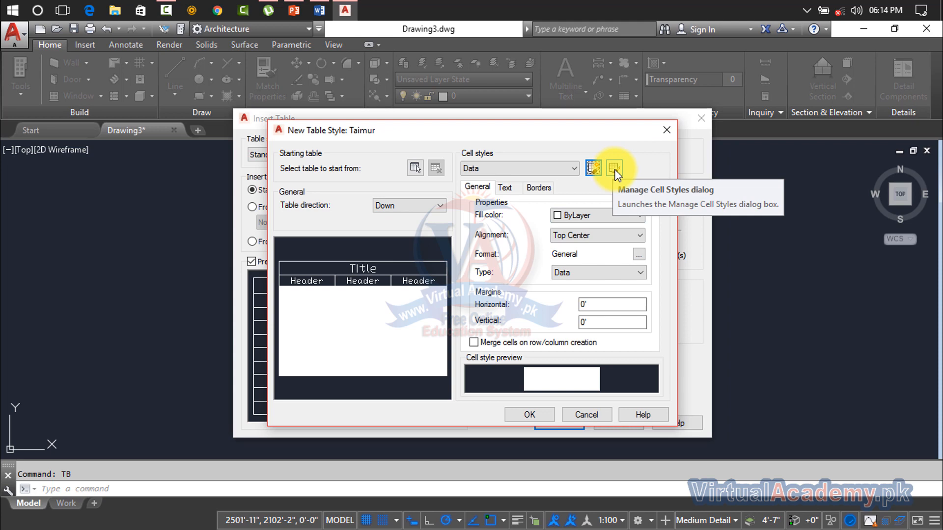
left_click(613, 168)
left_click(390, 220)
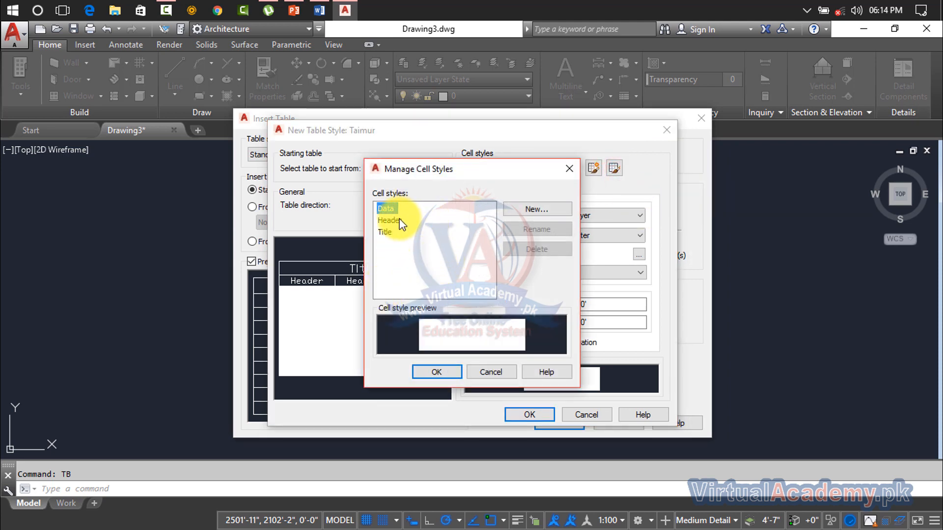
left_click(385, 231)
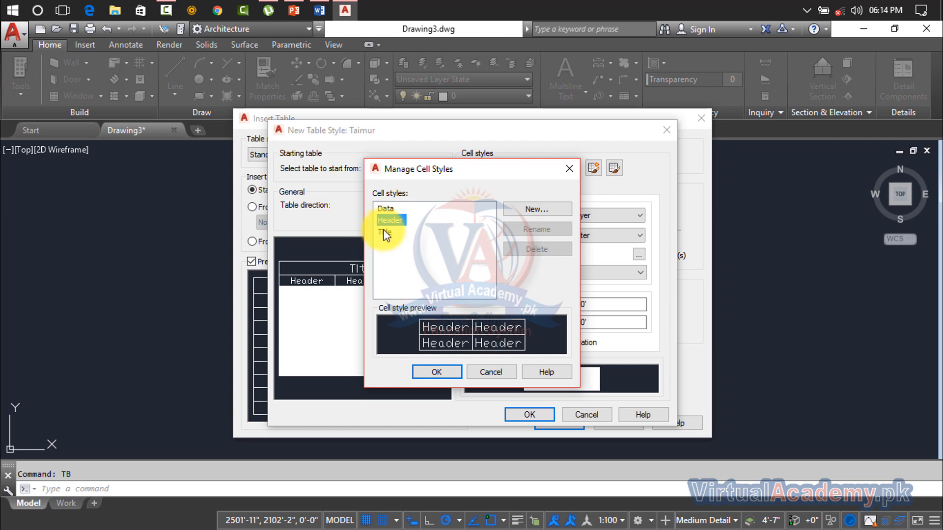
left_click(387, 208)
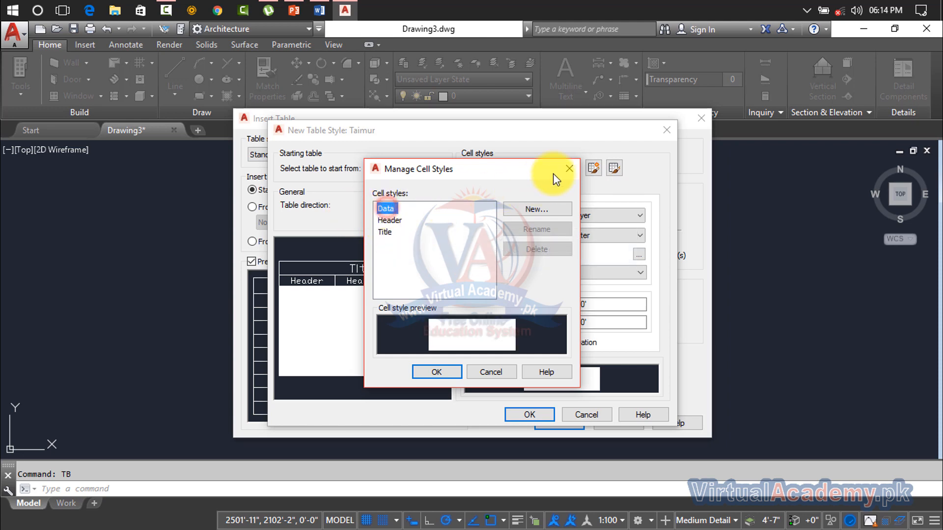
left_click(569, 168)
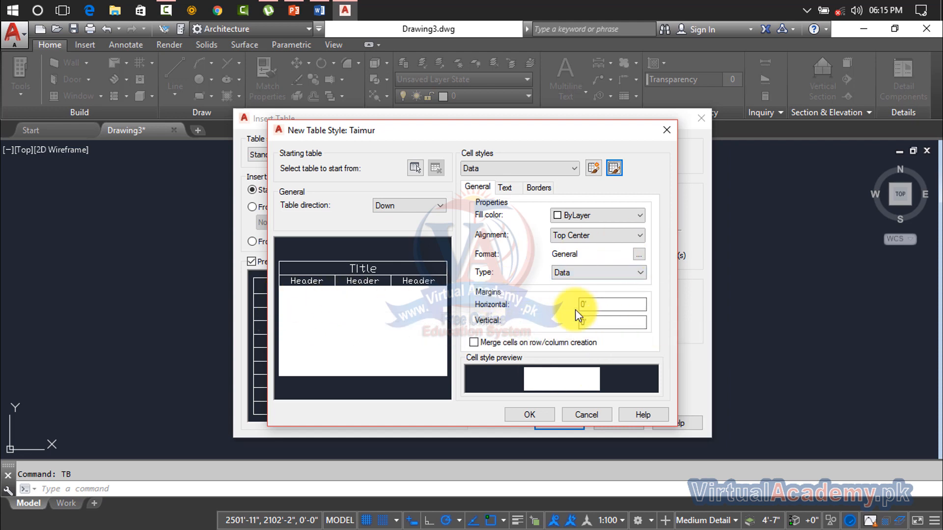
Try white and then yellow as the fill color of the Data cells.
left_click(595, 215)
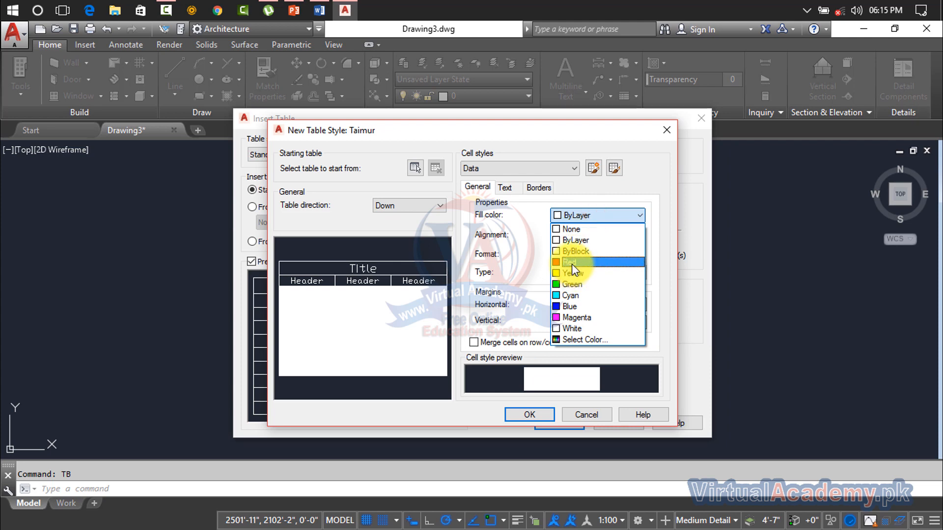
left_click(567, 326)
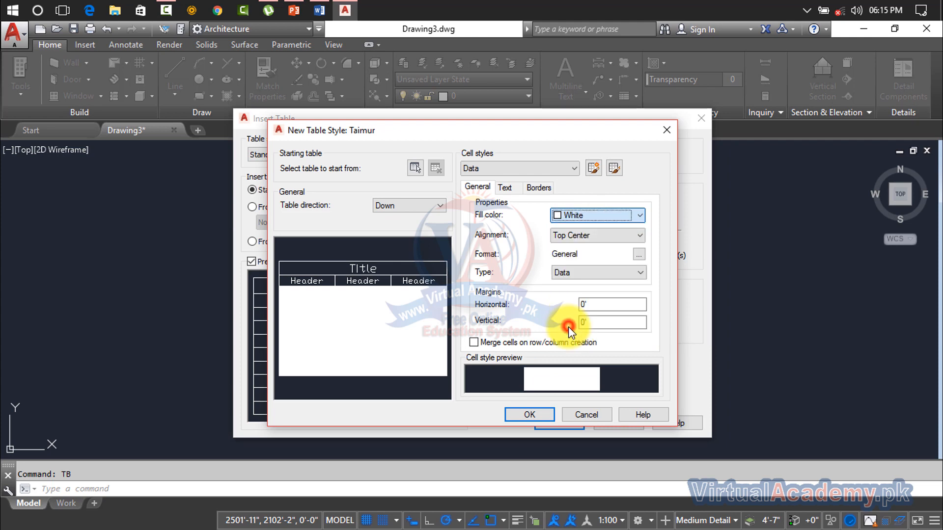
left_click(568, 216)
left_click(560, 276)
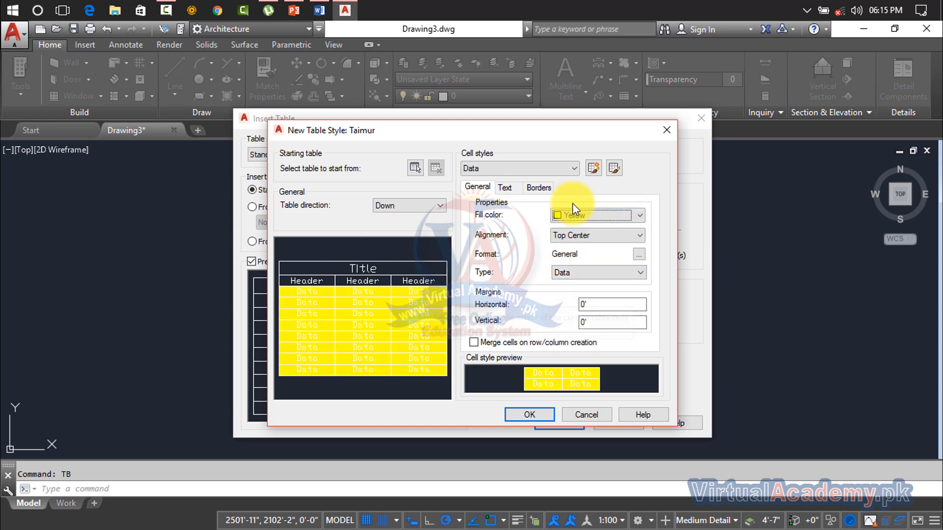
Set the Data cells' fill color to Cyan, save the new table style and select it among the table styles.
left_click(578, 216)
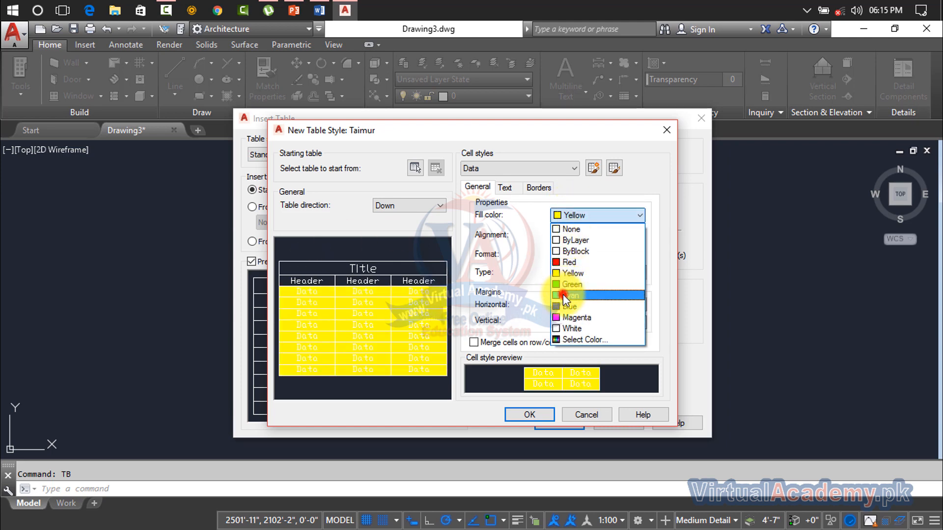
left_click(565, 295)
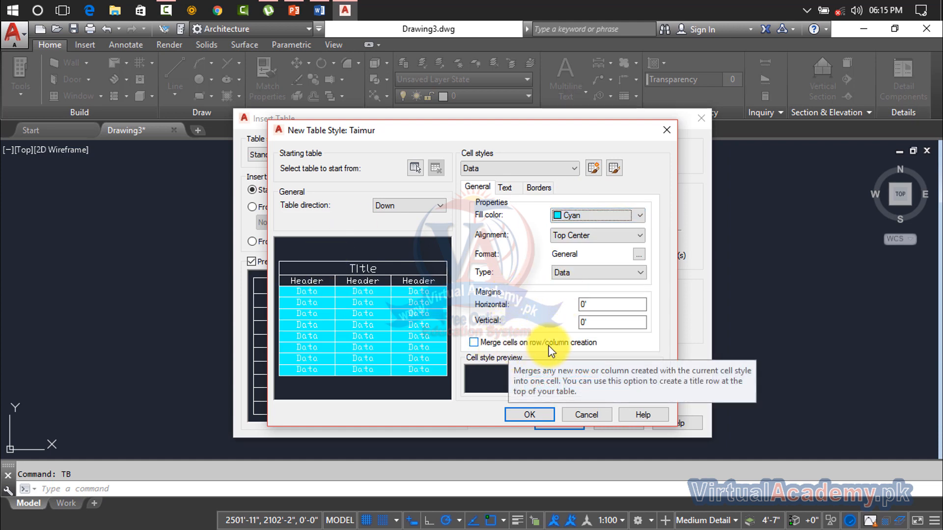
left_click(539, 415)
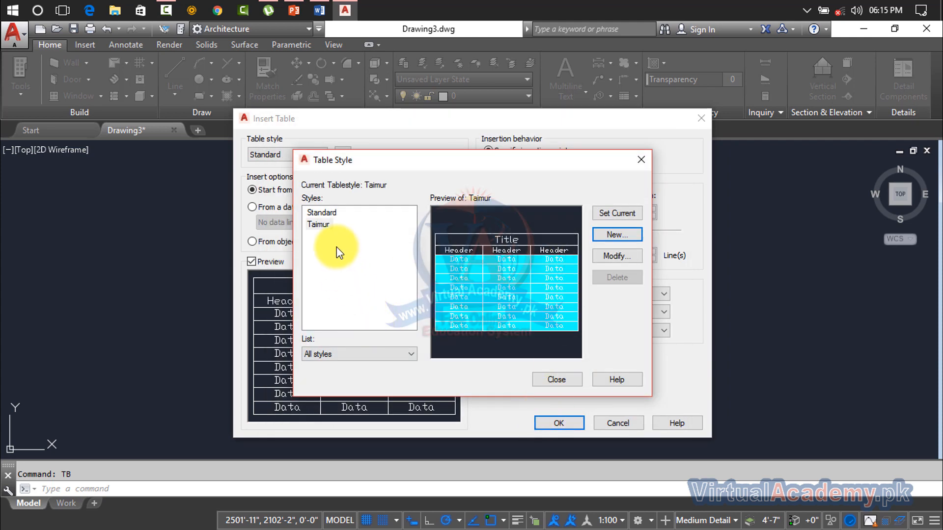
left_click(319, 225)
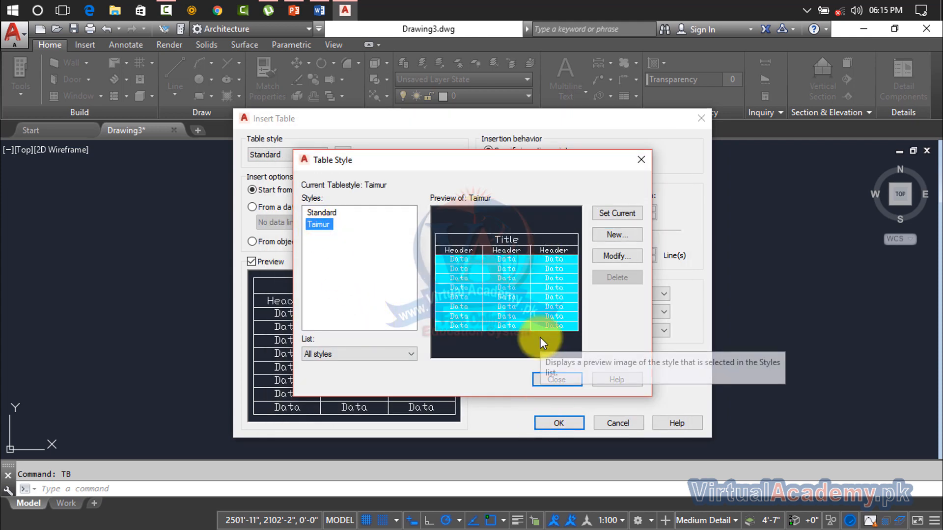
Close the table style manager and choose the new cyan style for the table being inserted.
left_click(558, 381)
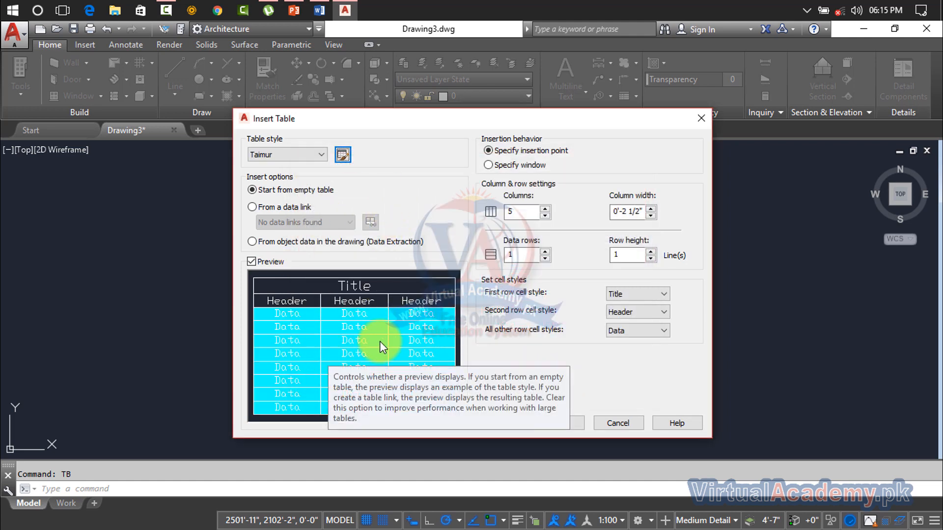
left_click(288, 158)
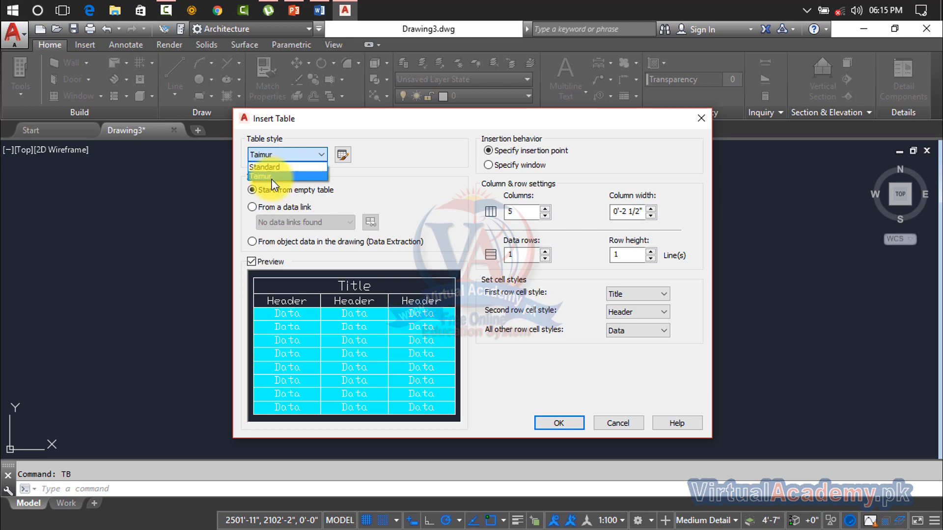
left_click(271, 177)
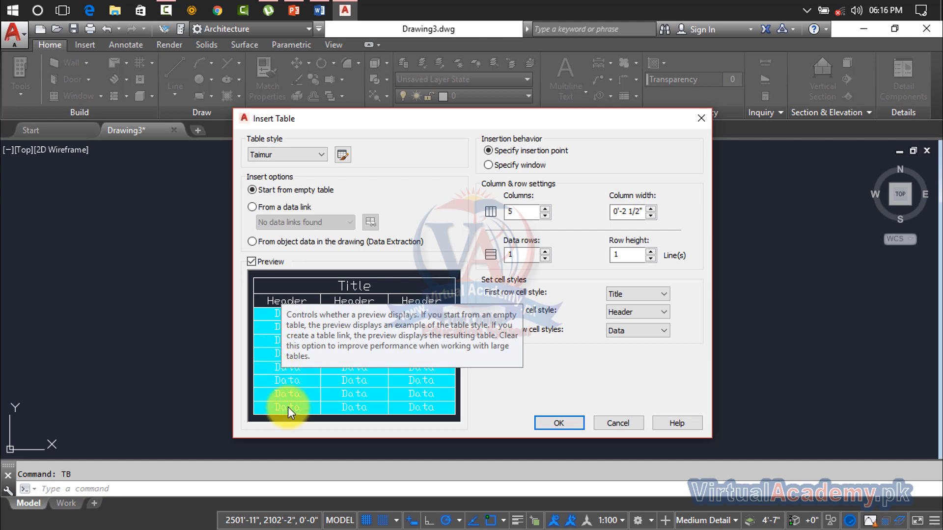
Set the table size to 4 columns and 5 data rows.
left_click(526, 211)
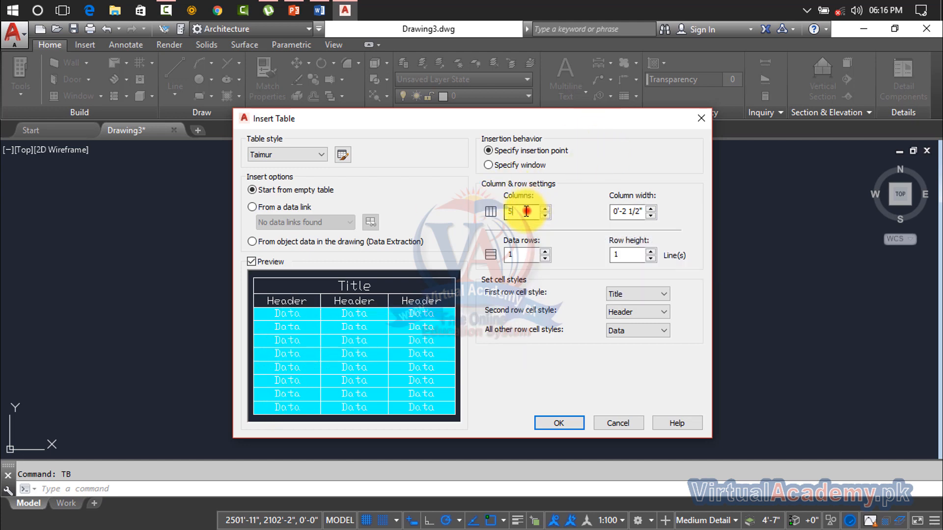
double_click(512, 211)
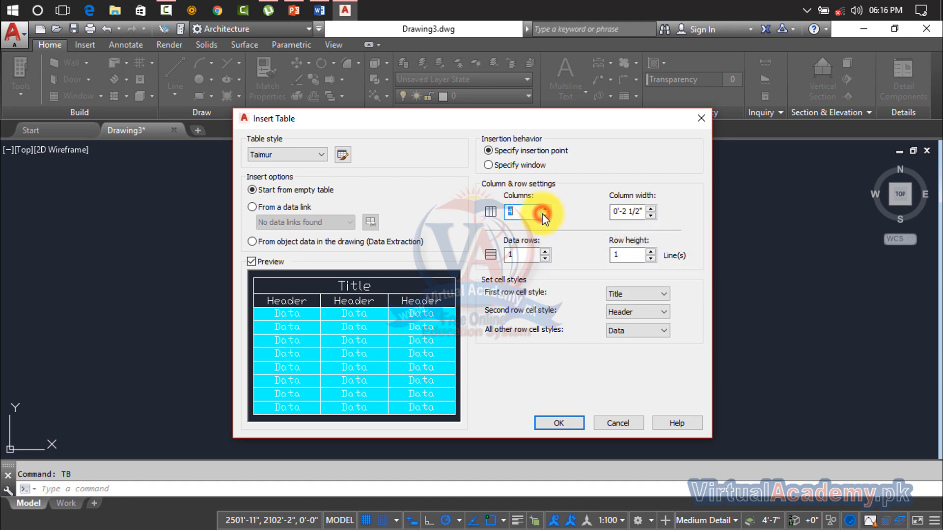
left_click(544, 251)
left_click(544, 251)
left_click(545, 251)
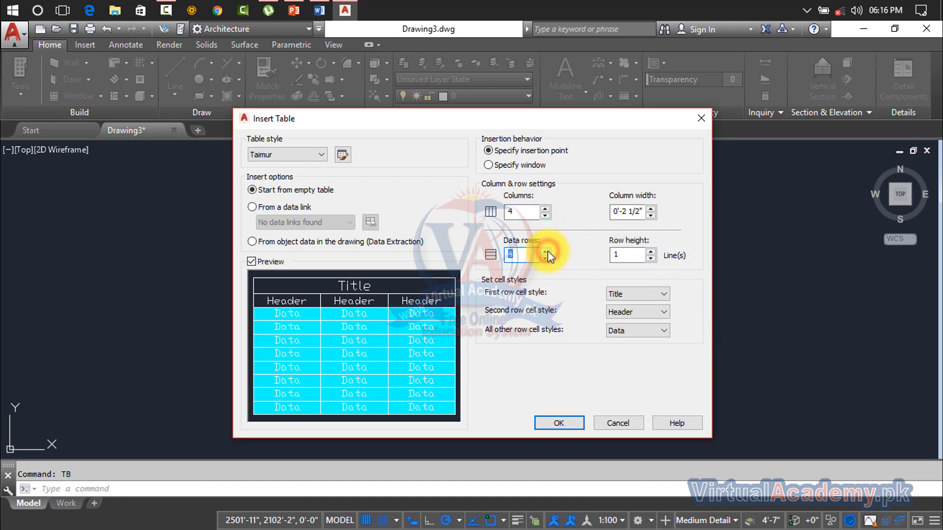
left_click(545, 251)
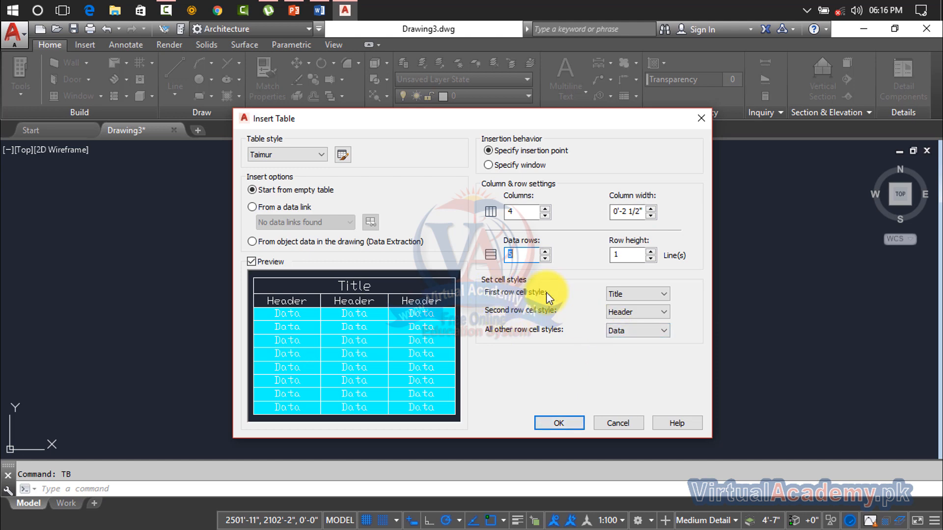
Try Header and Data as the first row's cell style, and restore it to Title.
left_click(623, 294)
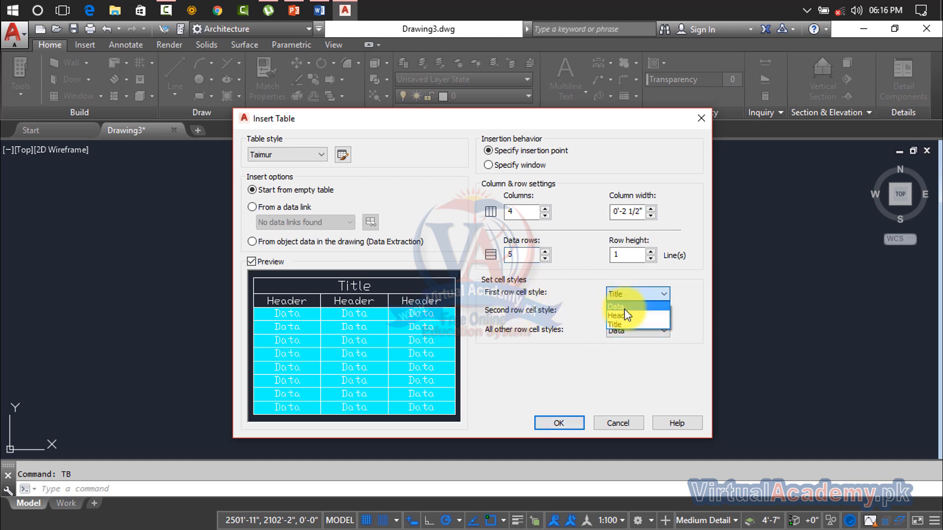
left_click(619, 316)
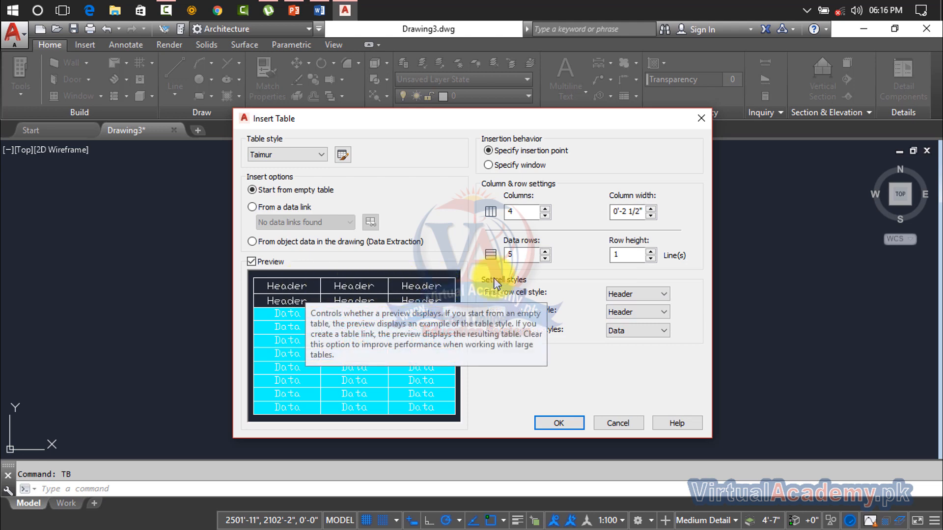
left_click(610, 295)
left_click(613, 306)
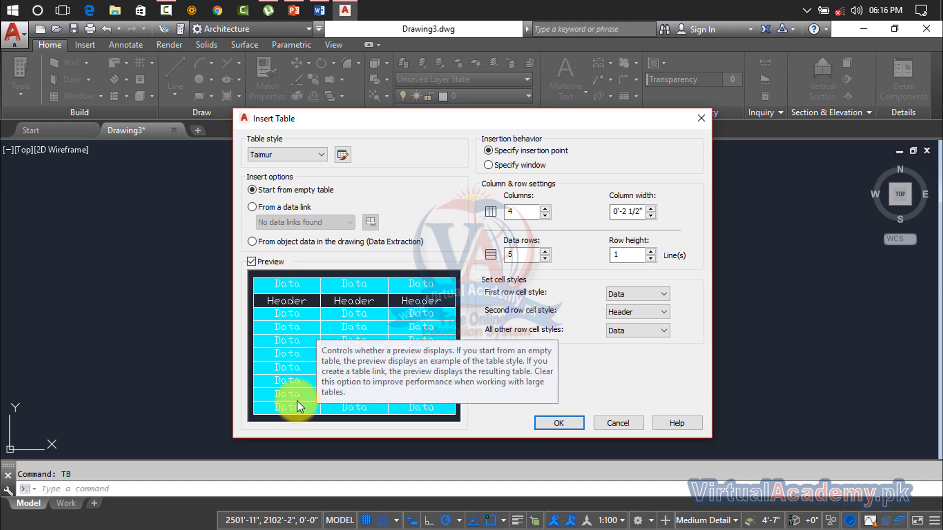
left_click(618, 294)
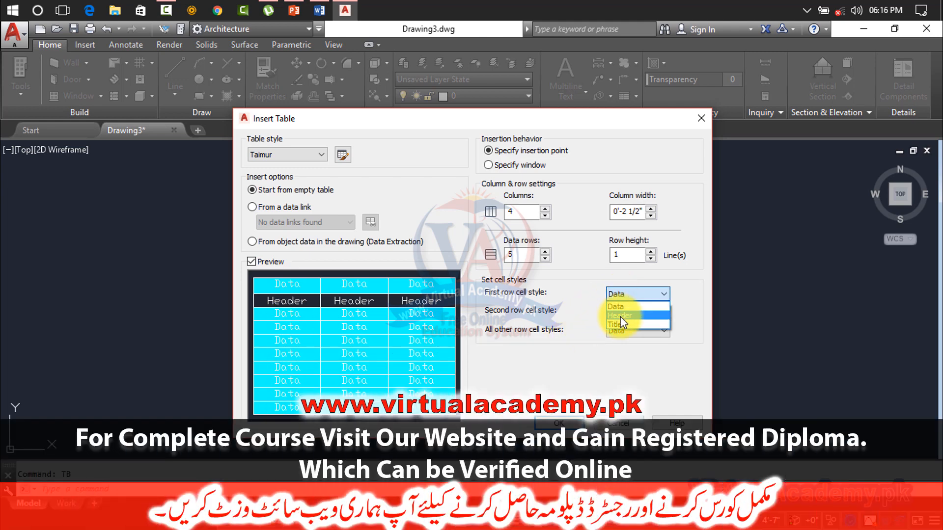
left_click(620, 316)
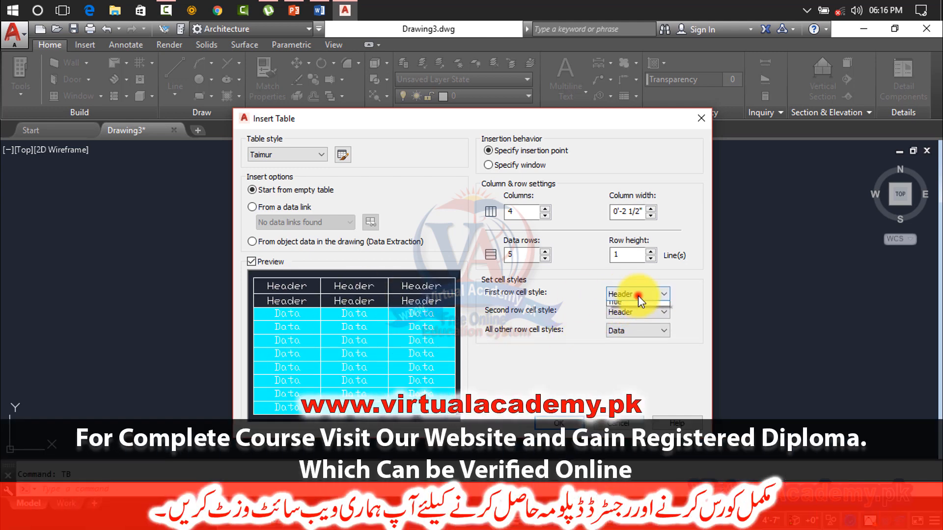
left_click(632, 325)
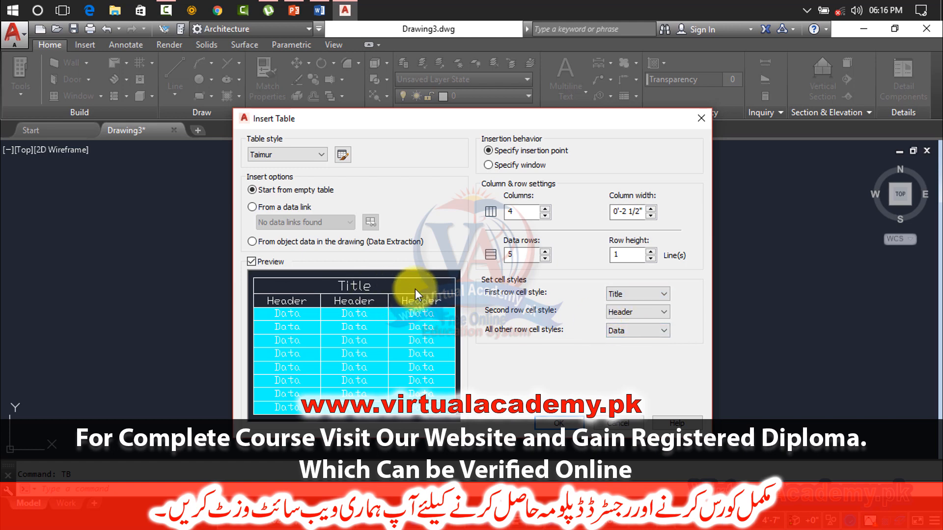
Try Data as the second row's cell style, and restore it to Header.
left_click(619, 314)
left_click(619, 324)
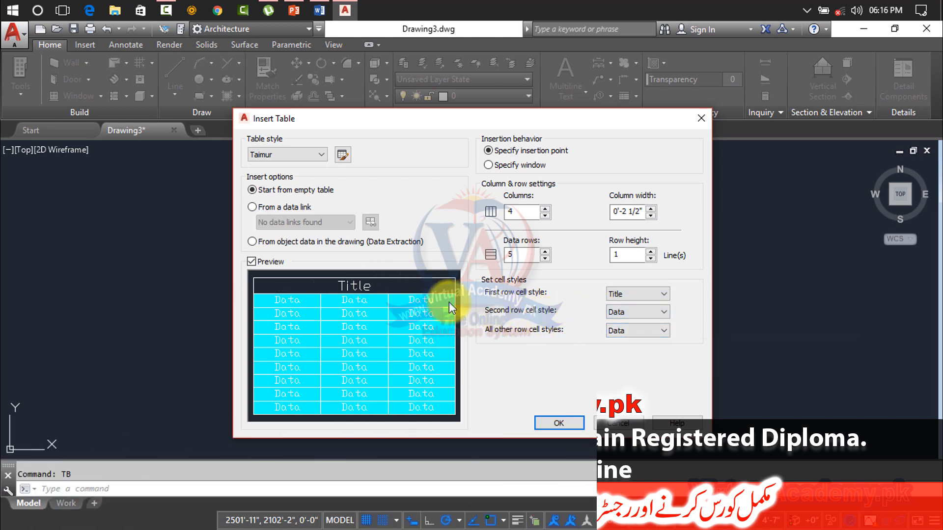
left_click(616, 313)
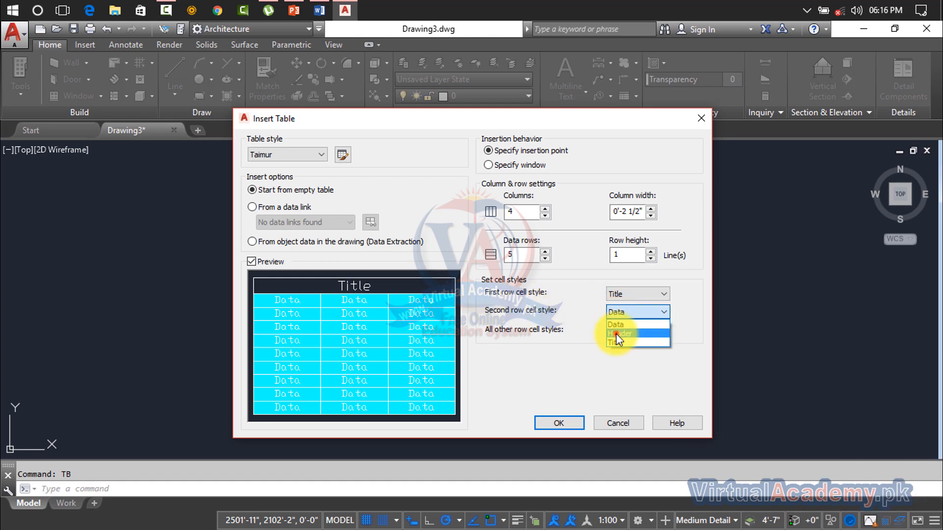
left_click(616, 334)
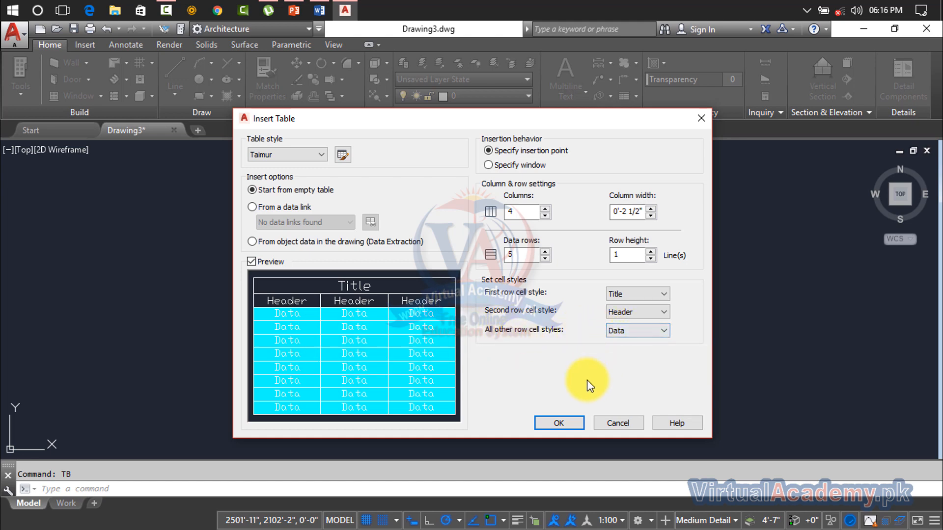
Insert the cyan-styled table in the drawing and leave its cell editing without entering any text.
left_click(557, 425)
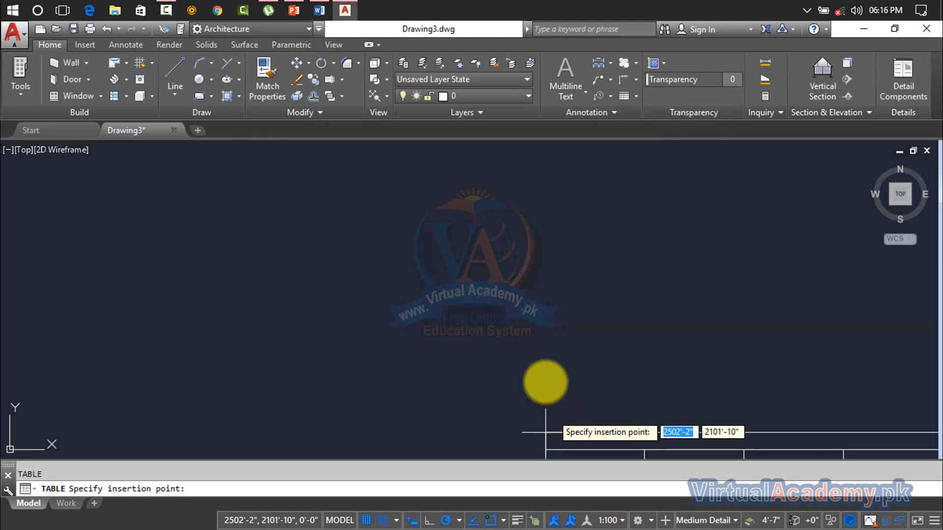
left_click(306, 235)
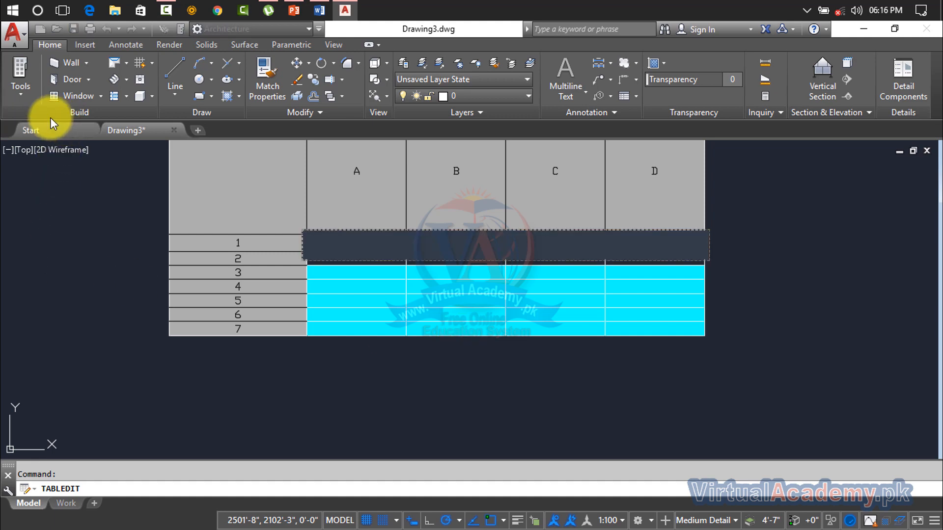
left_click(473, 370)
middle_click_drag(474, 370, 278, 300)
scroll(339, 263, "up", 2)
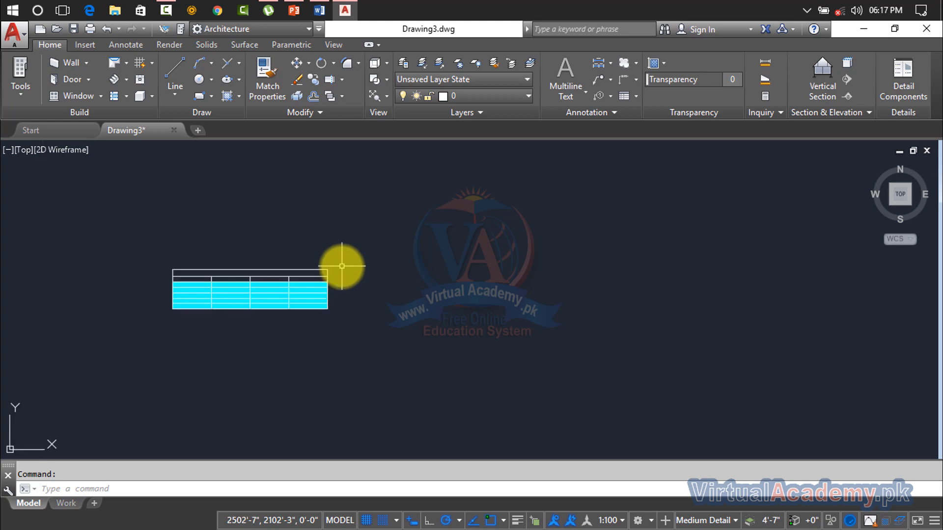
scroll(330, 289, "up", 2)
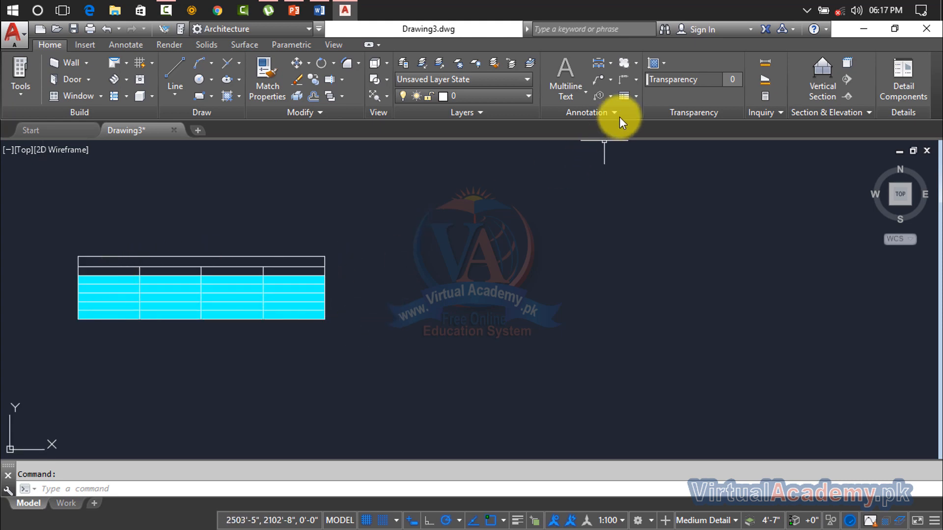
Insert a second table with the Standard style, 4 columns and 5 data rows beside the cyan table, leaving its cells empty.
left_click(636, 96)
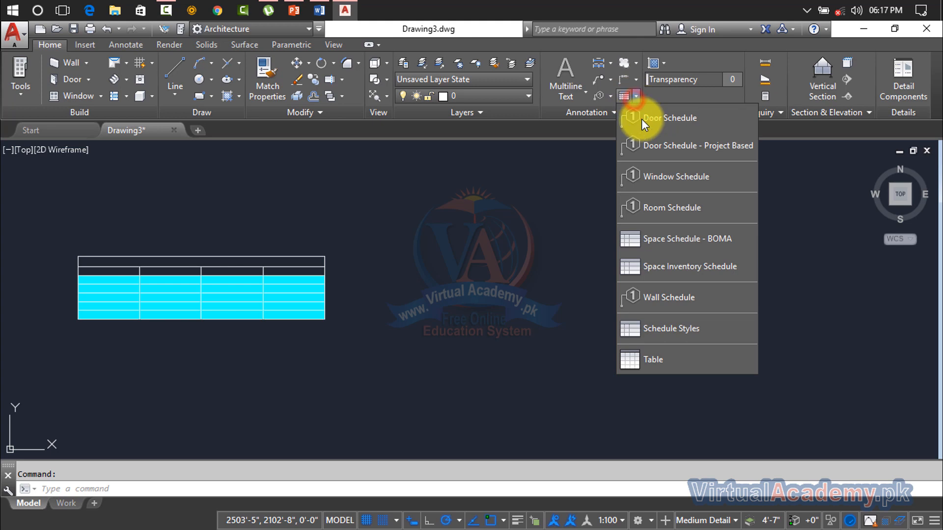
left_click(644, 360)
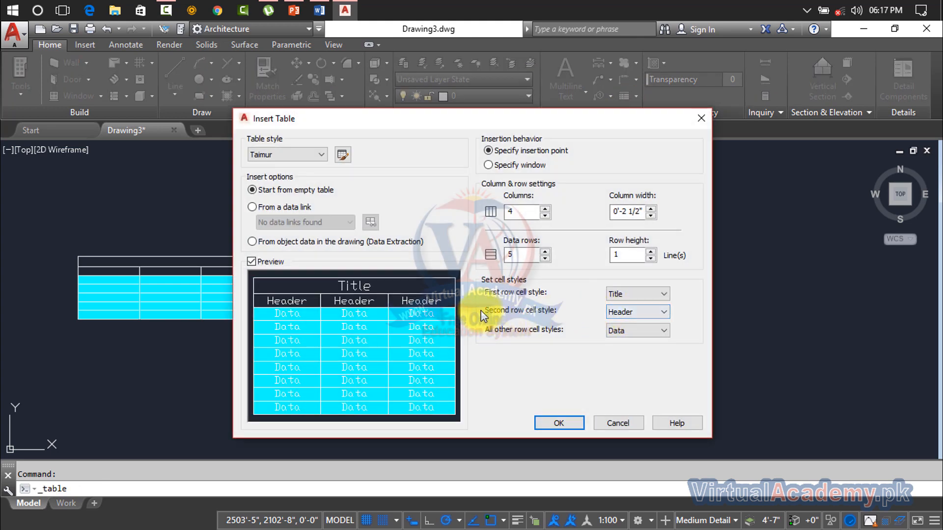
left_click(304, 156)
left_click(275, 167)
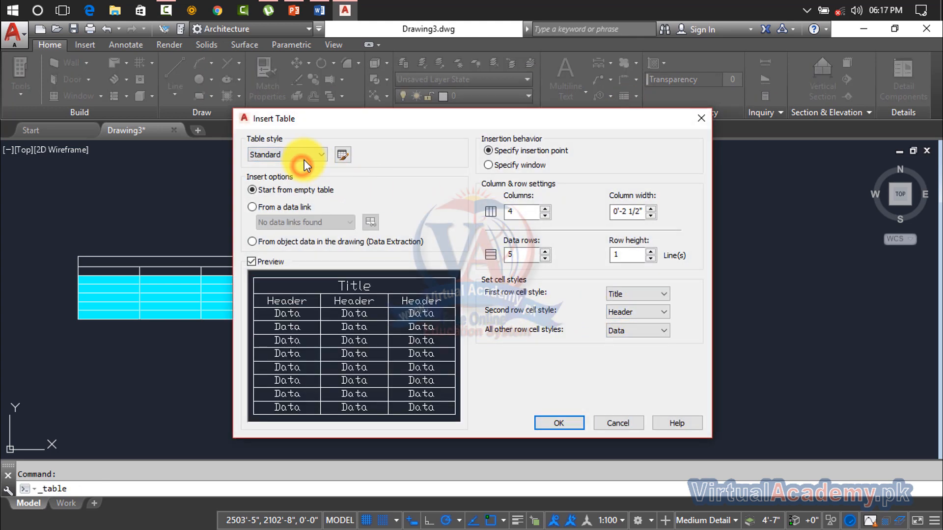
left_click(558, 424)
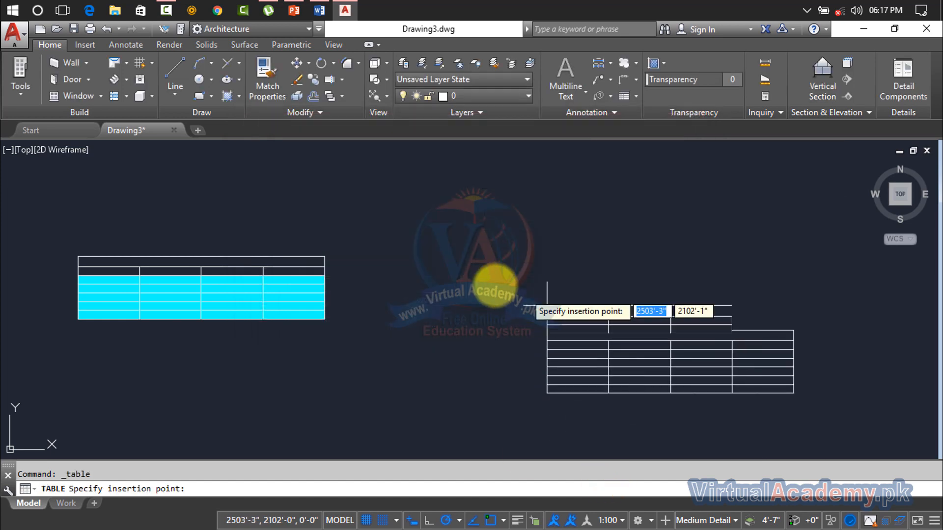
left_click(447, 281)
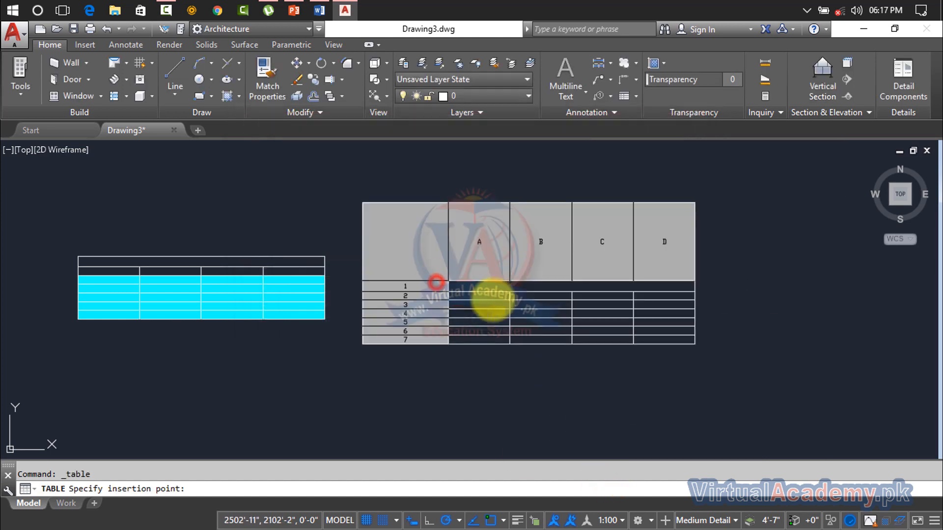
left_click(643, 396)
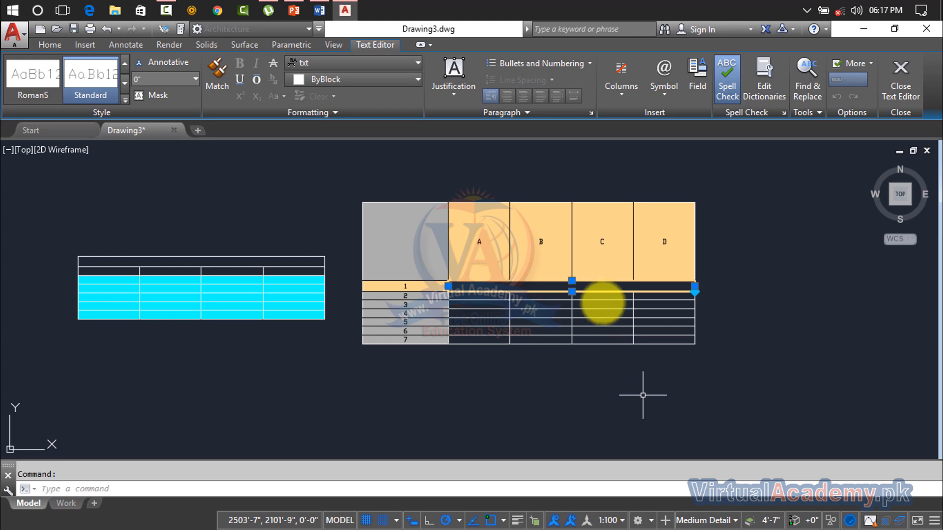
left_click(745, 265)
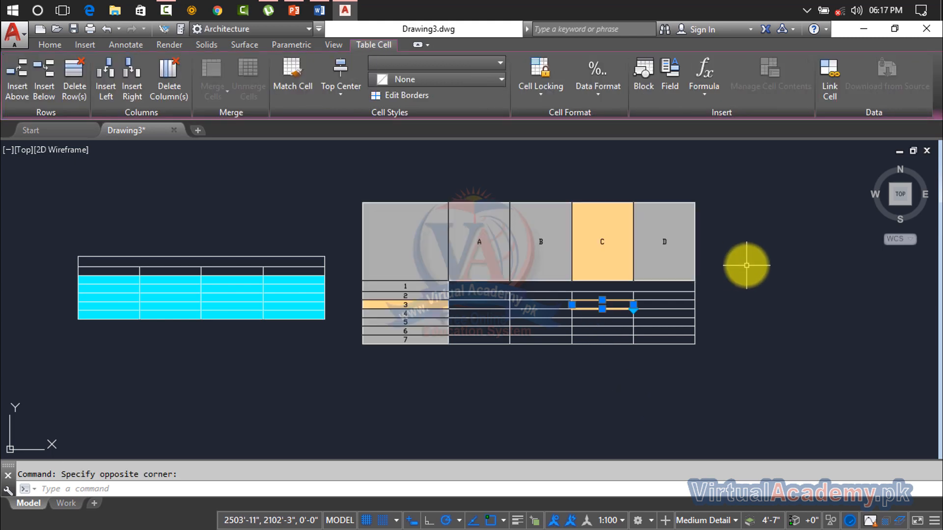
key("Escape")
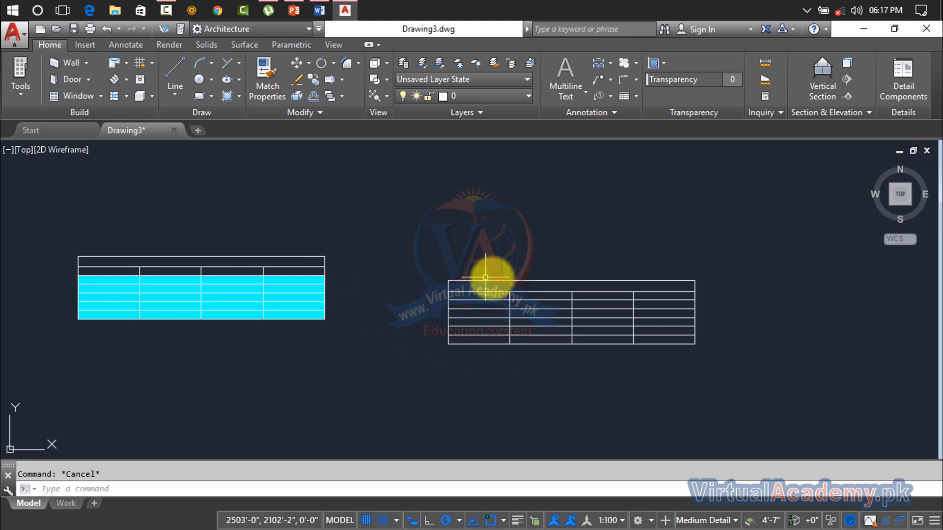
Enter "Title" in the merged first row of the Standard-style table.
scroll(530, 291, "up", 4)
double_click(572, 287)
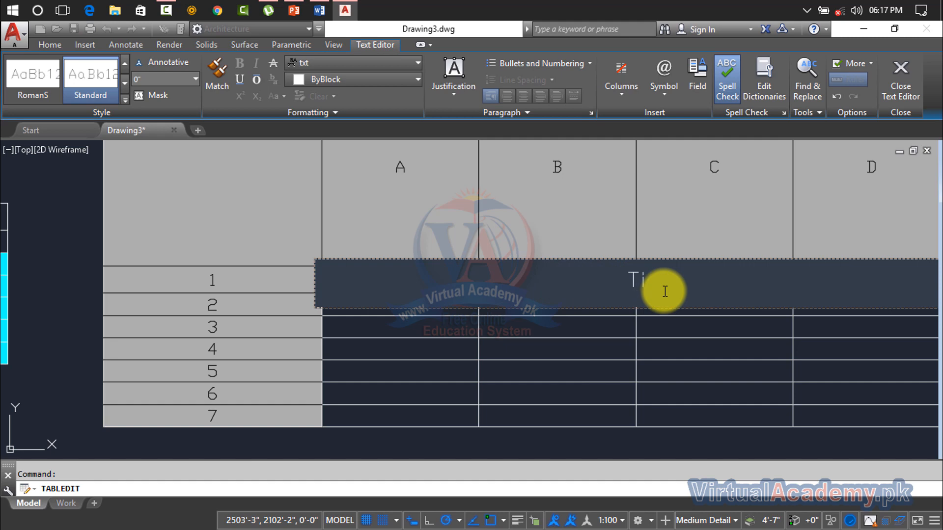
left_click(442, 328)
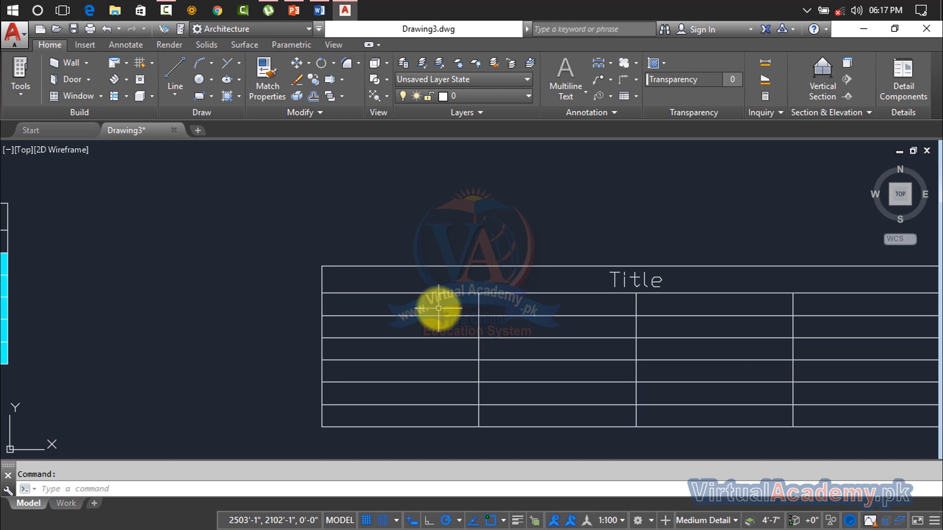
left_click_drag(434, 308, 446, 319)
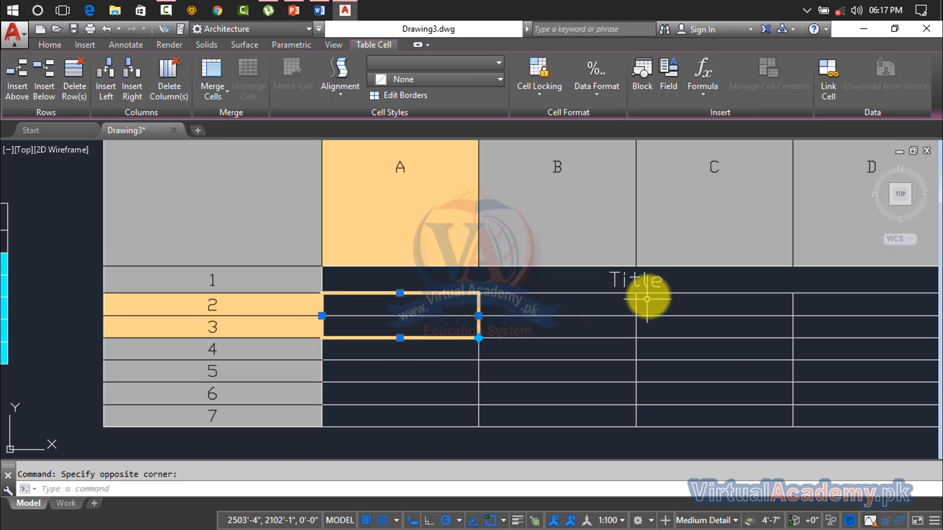
double_click(649, 281)
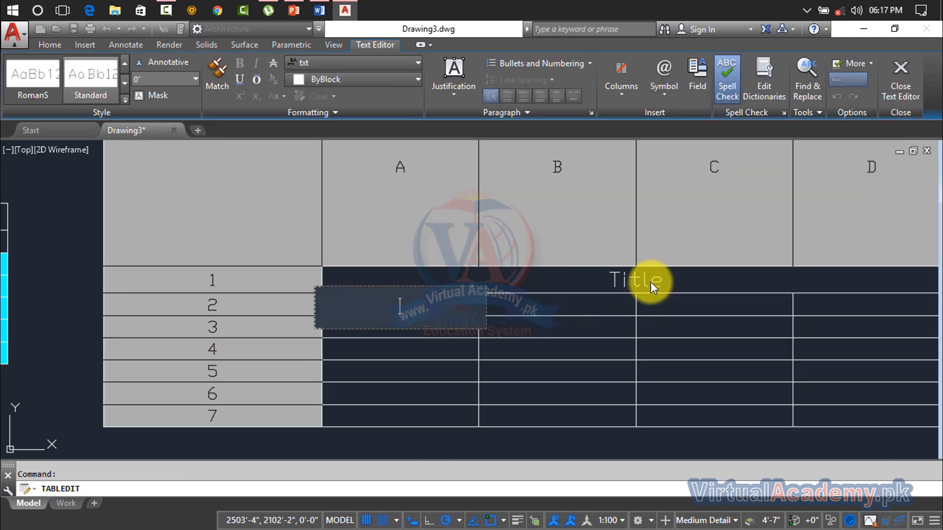
left_click(649, 282)
Change the title text in the Standard-style table to the Arial font and make it bold.
left_click(661, 275)
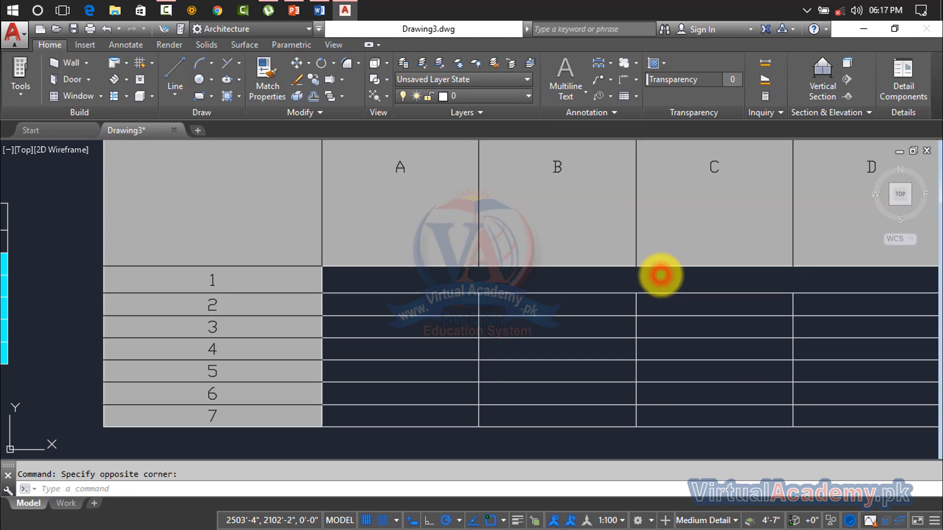
double_click(662, 278)
left_click_drag(662, 280, 517, 266)
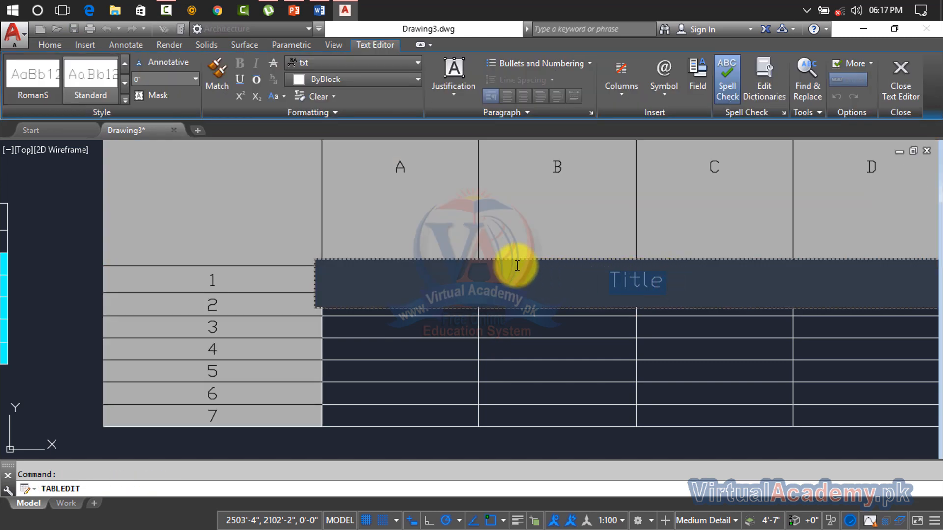
left_click(334, 64)
key("a")
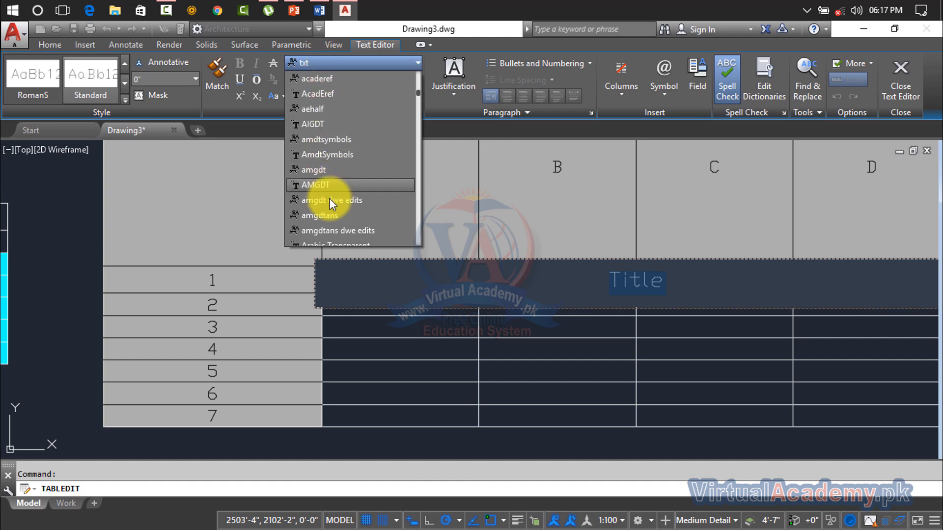
scroll(336, 230, "down", 2)
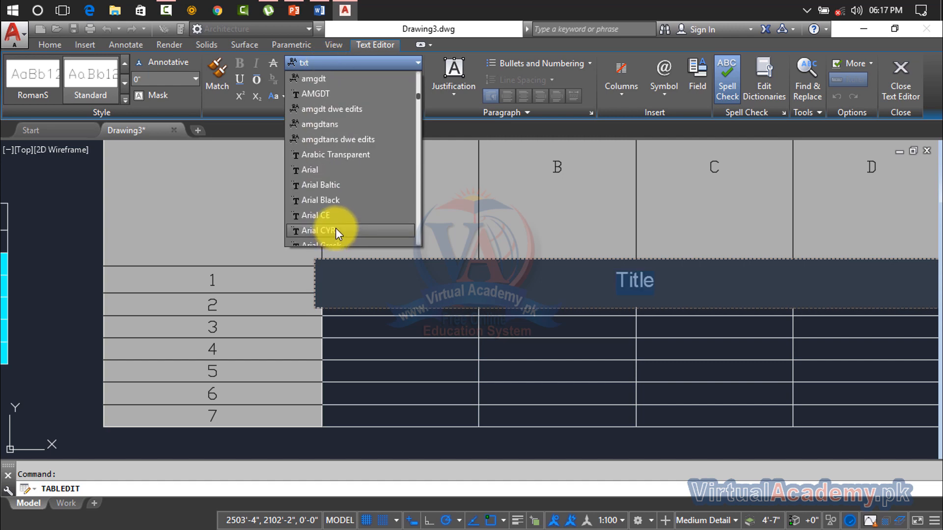
left_click(337, 170)
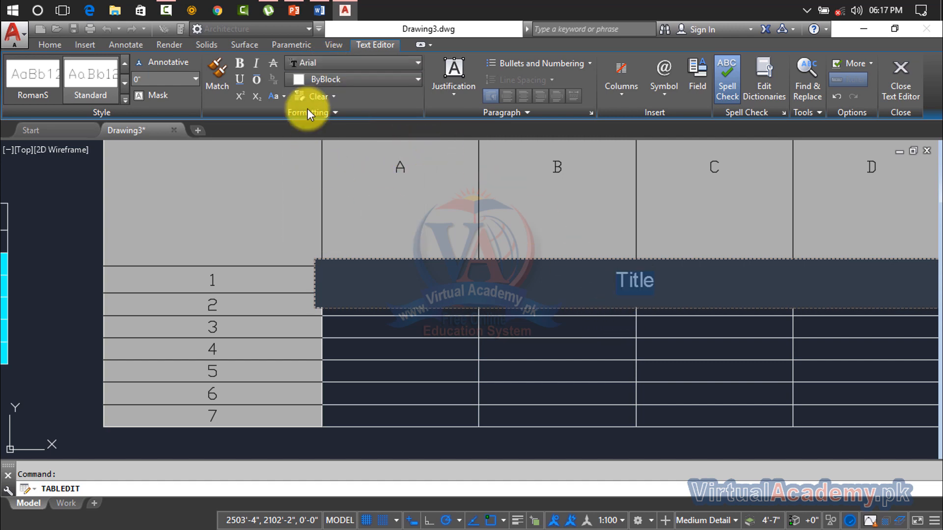
left_click(239, 63)
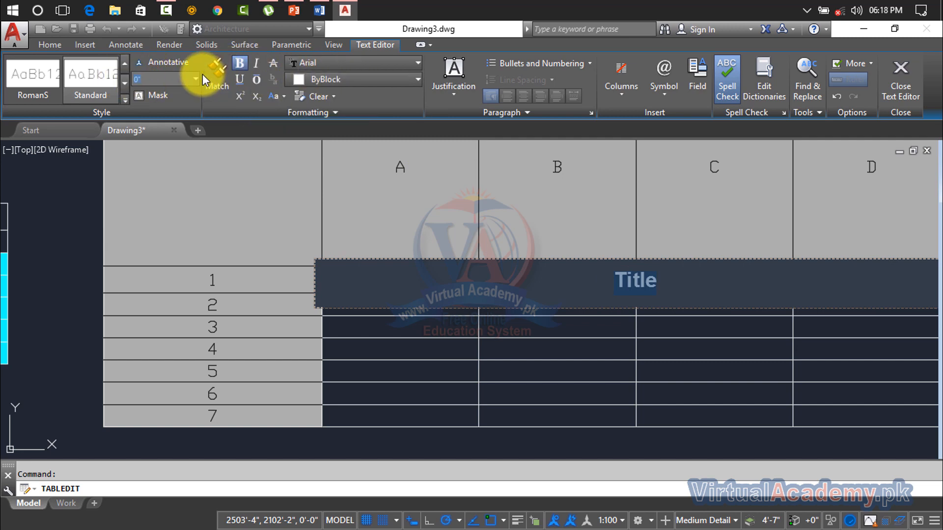
Try text heights of 1', 5" and 2" on the selected title text.
type("1'")
key("Return")
left_click(184, 78)
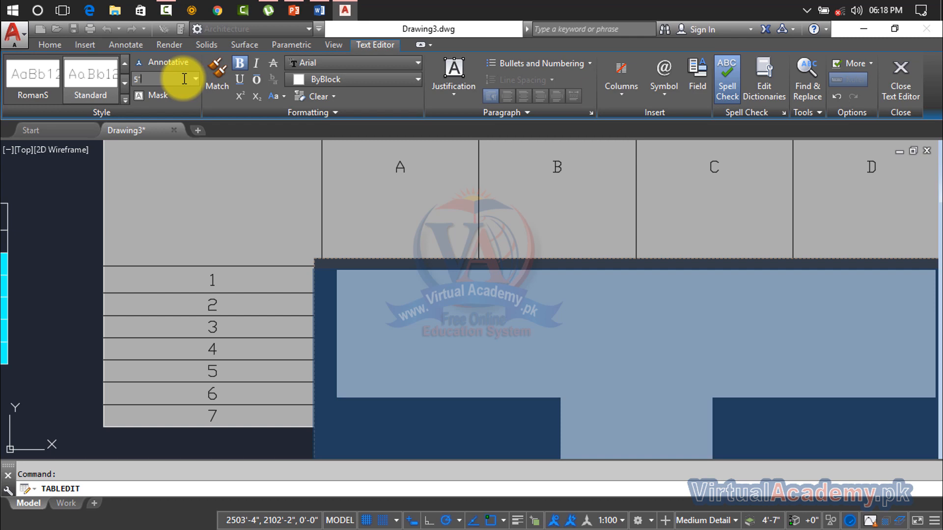
type("5\"")
key("Return")
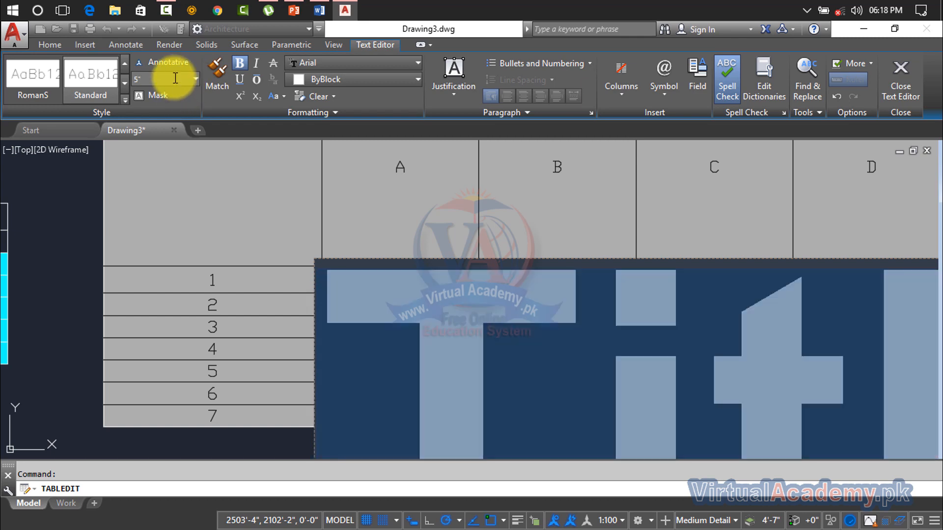
left_click(174, 76)
type("2")
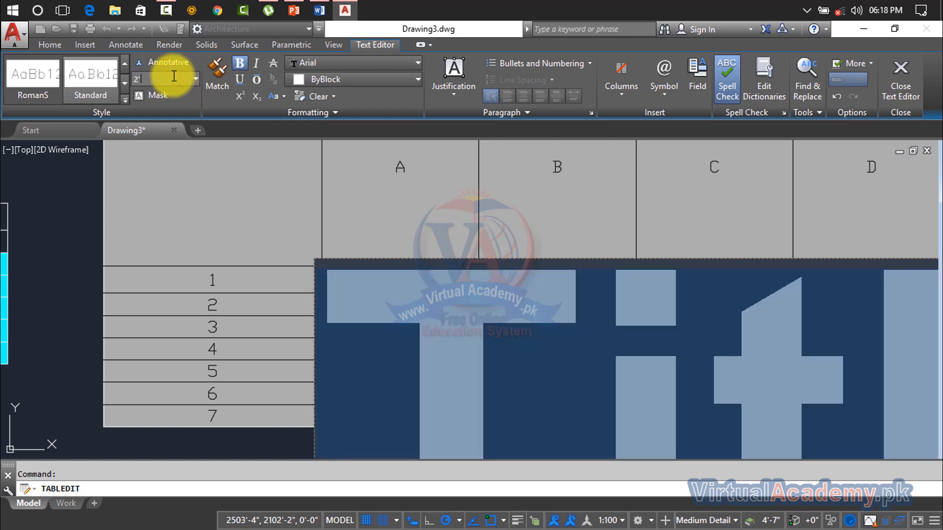
type("\"")
key("Return")
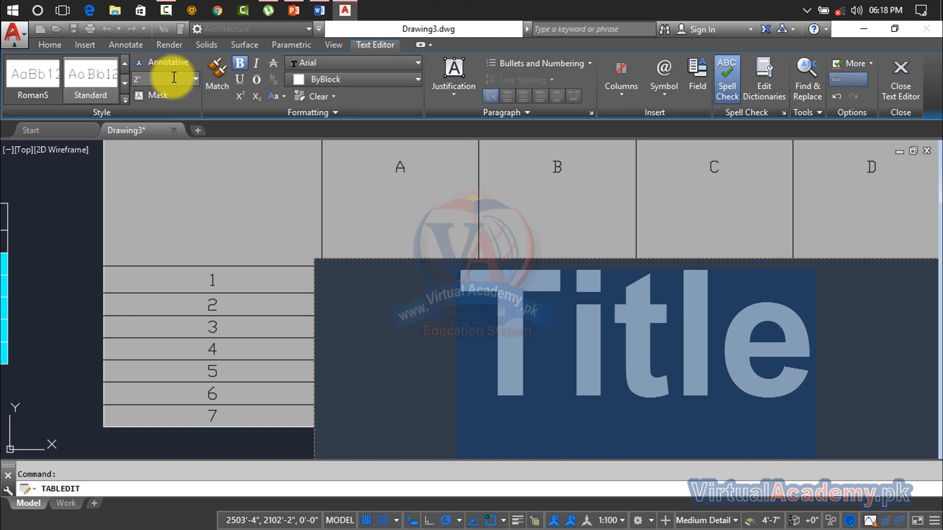
Set the title text height to 1" and finish editing the title cell.
left_click(172, 80)
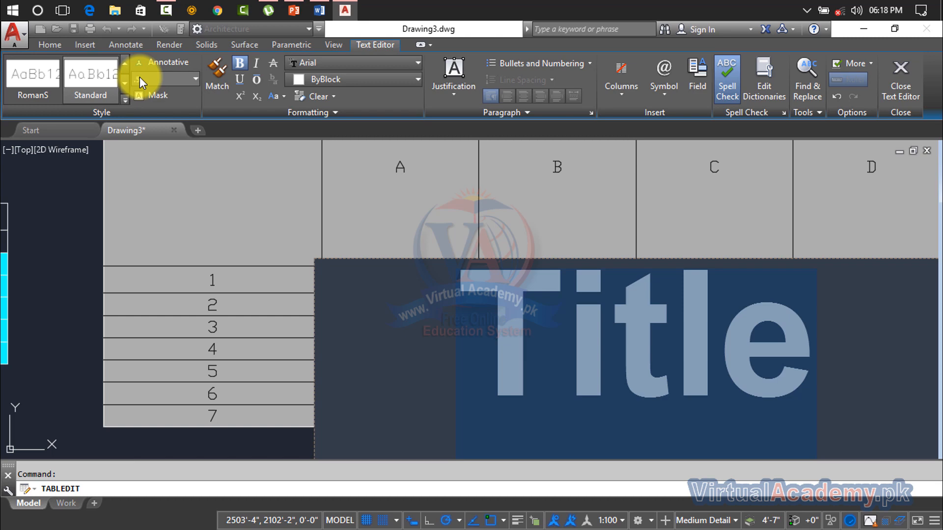
type("1")
key("Return")
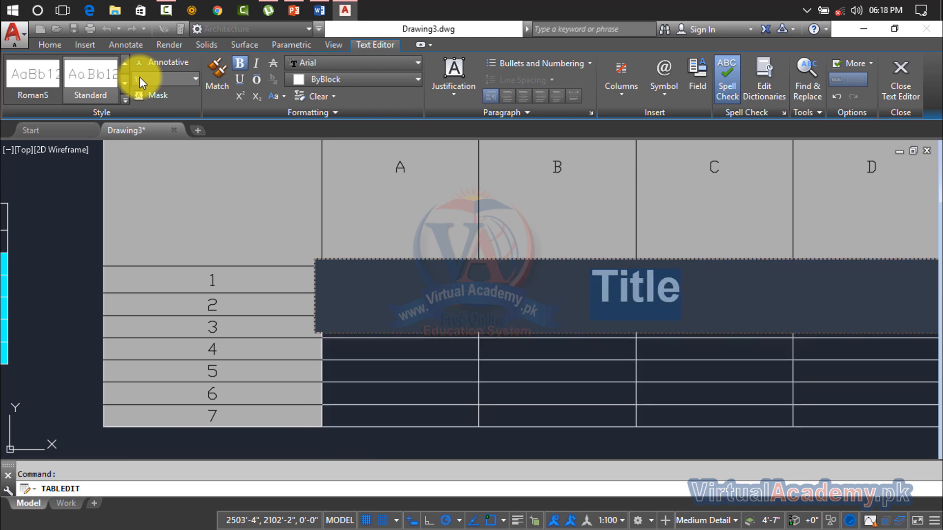
left_click(356, 343)
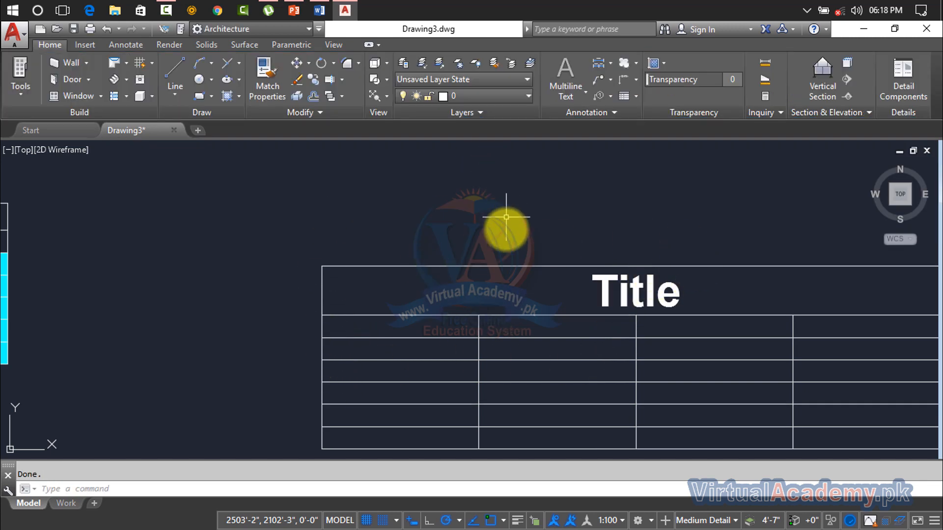
Enter "Header 01" in cell A2 and "Header 2" in cell B2 of the Standard-style table, and finish the cell editing.
left_click(421, 322)
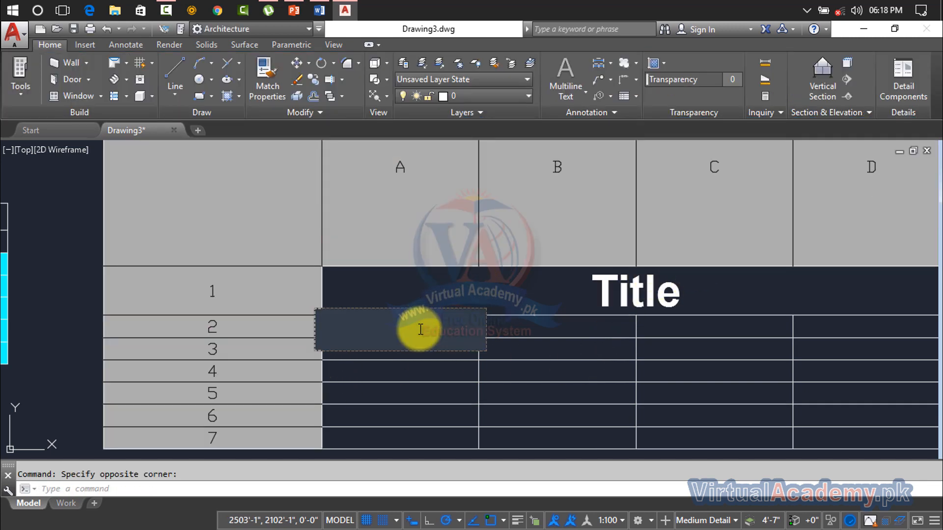
double_click(421, 329)
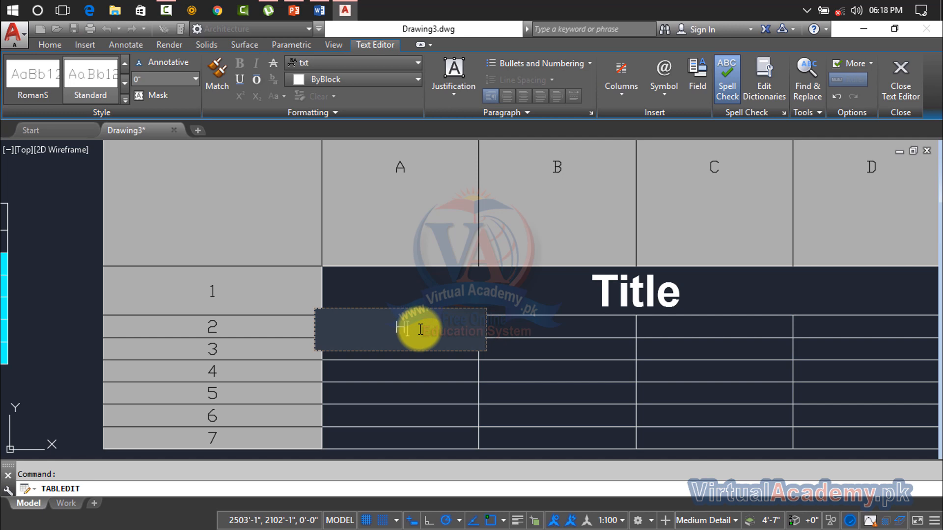
type("Header 01")
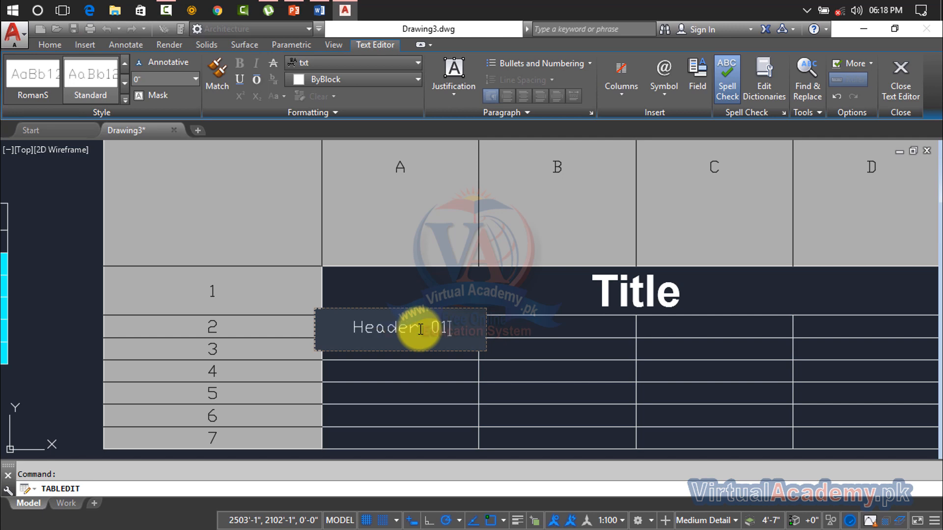
left_click(524, 330)
double_click(529, 328)
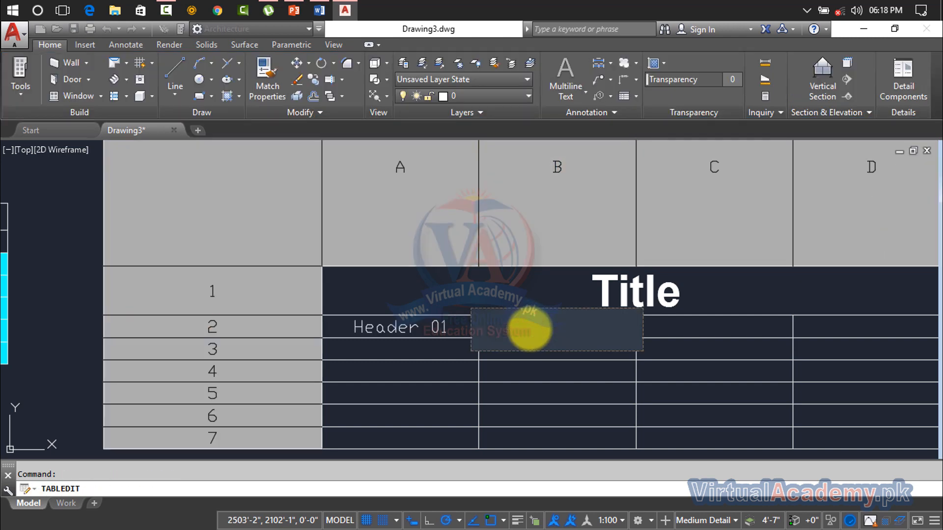
type("Heade")
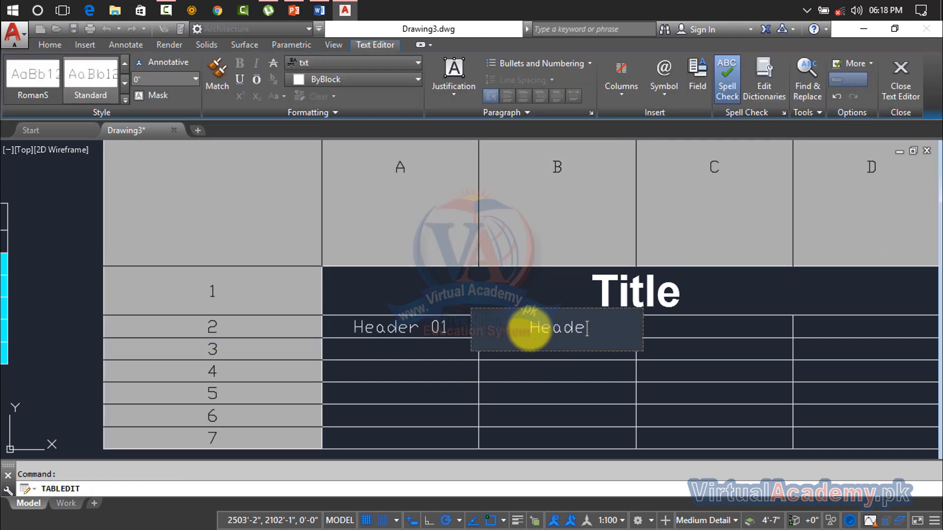
type("r 2")
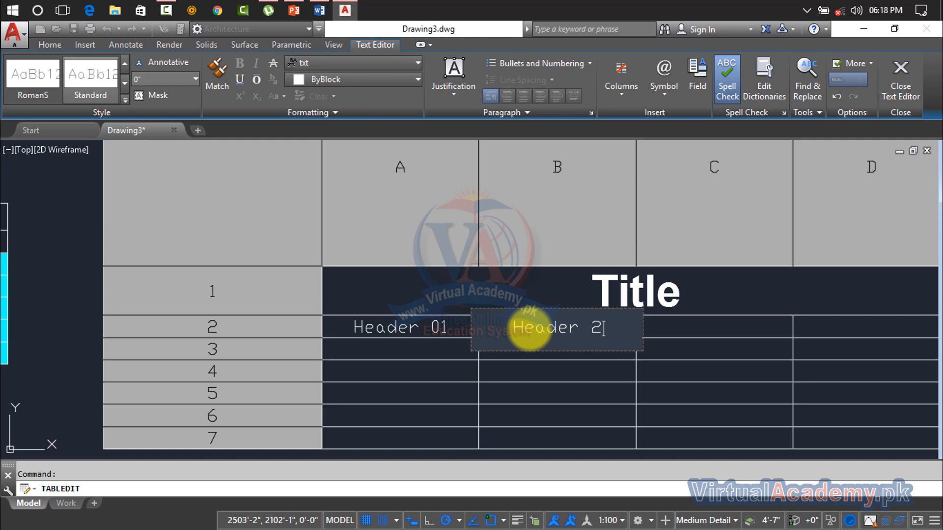
right_click(523, 330)
left_click(554, 367)
scroll(570, 342, "down", 3)
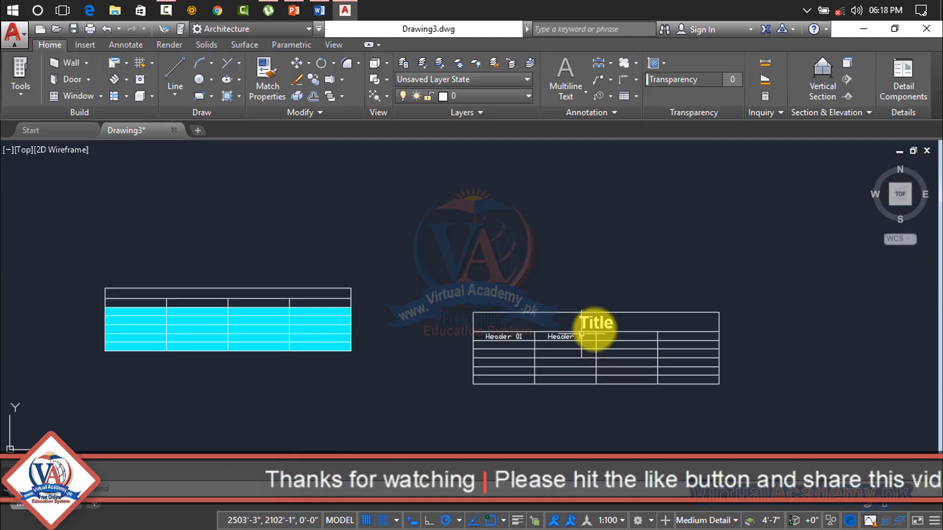